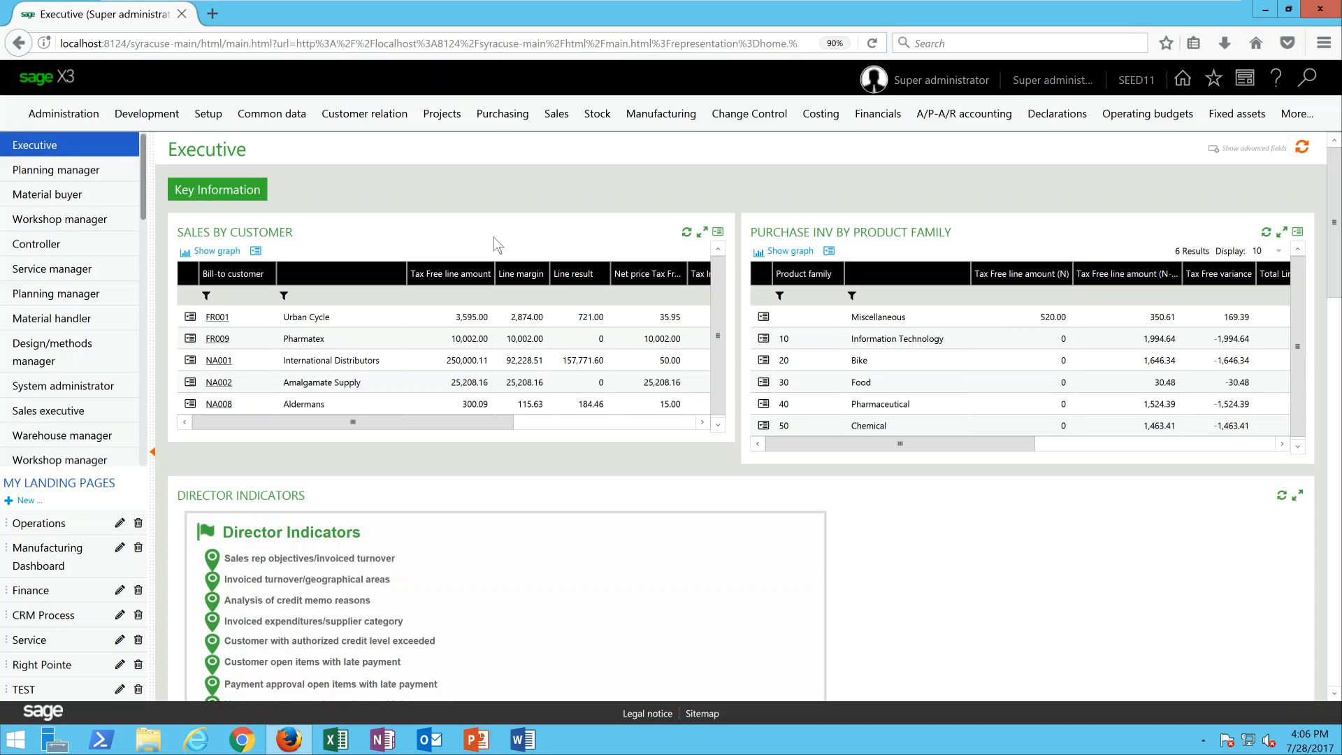
Open the Purchase returns function from the purchasing area with the ALL Full entry transaction.
click(508, 113)
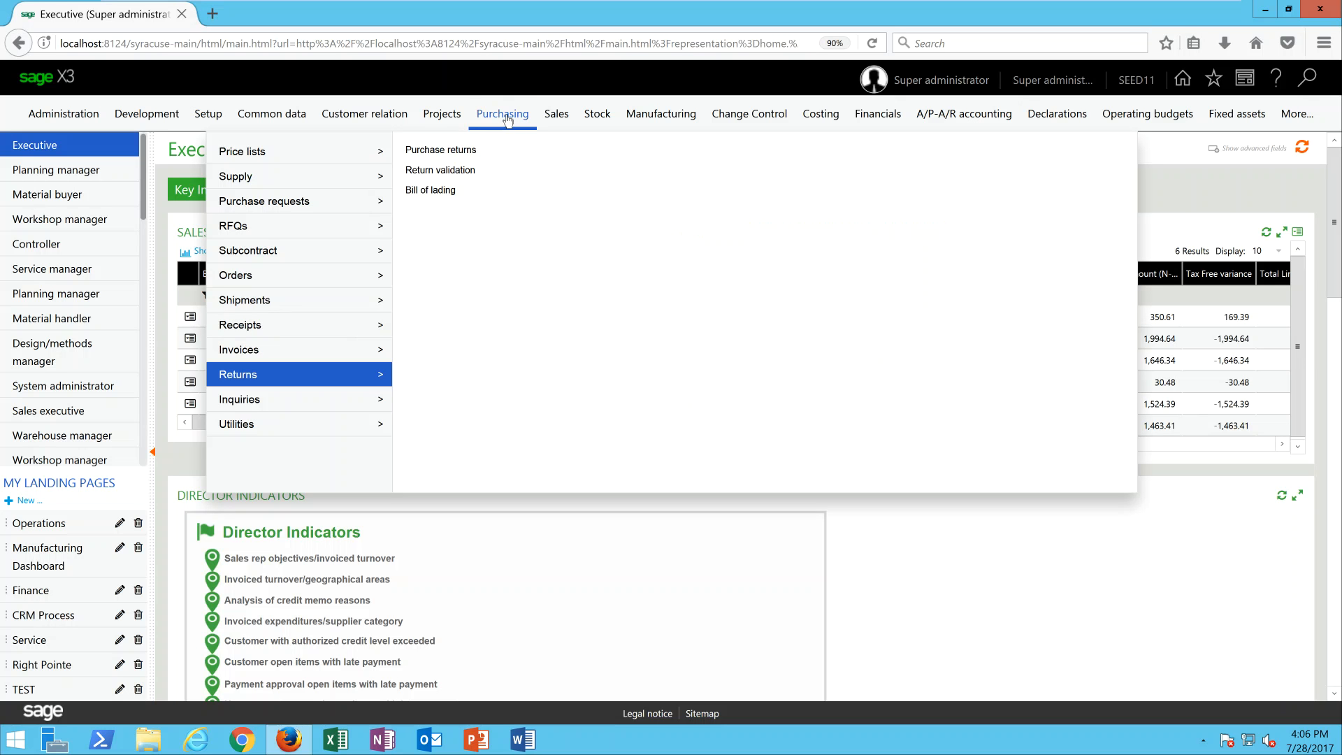
click(455, 151)
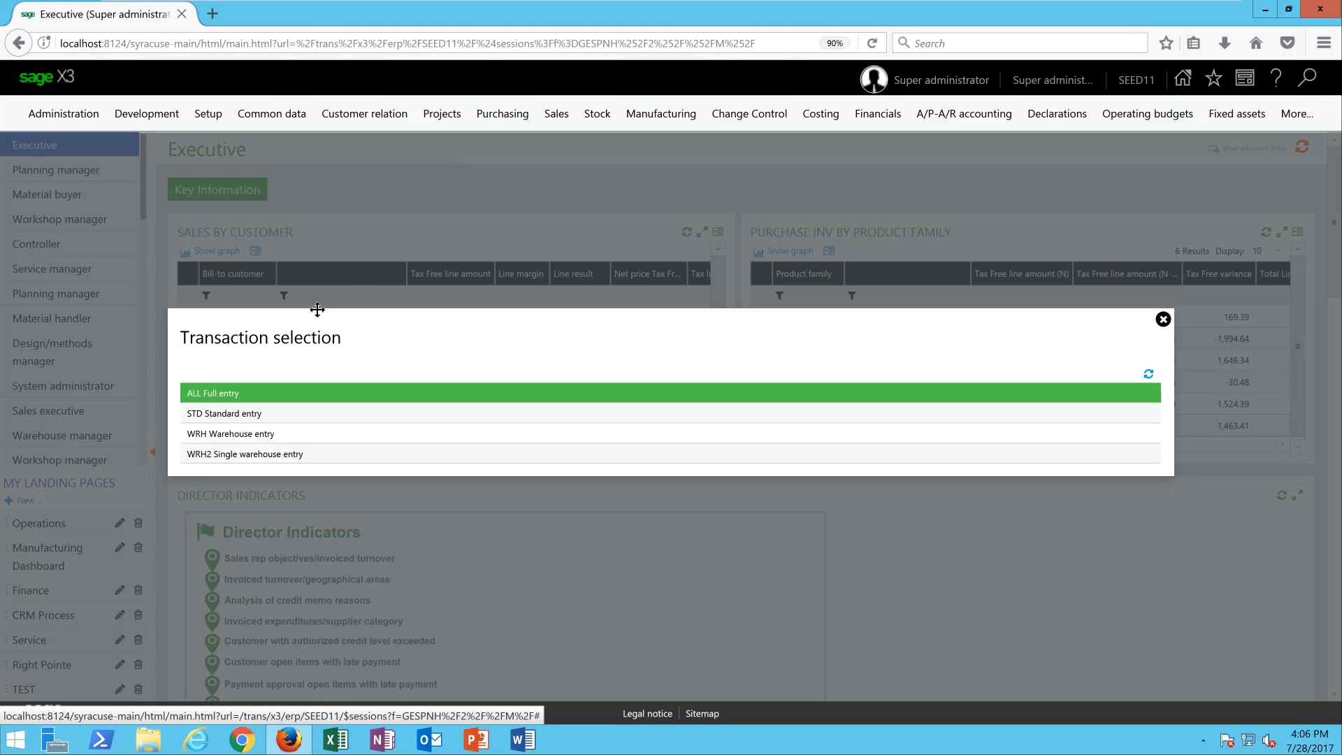
click(239, 395)
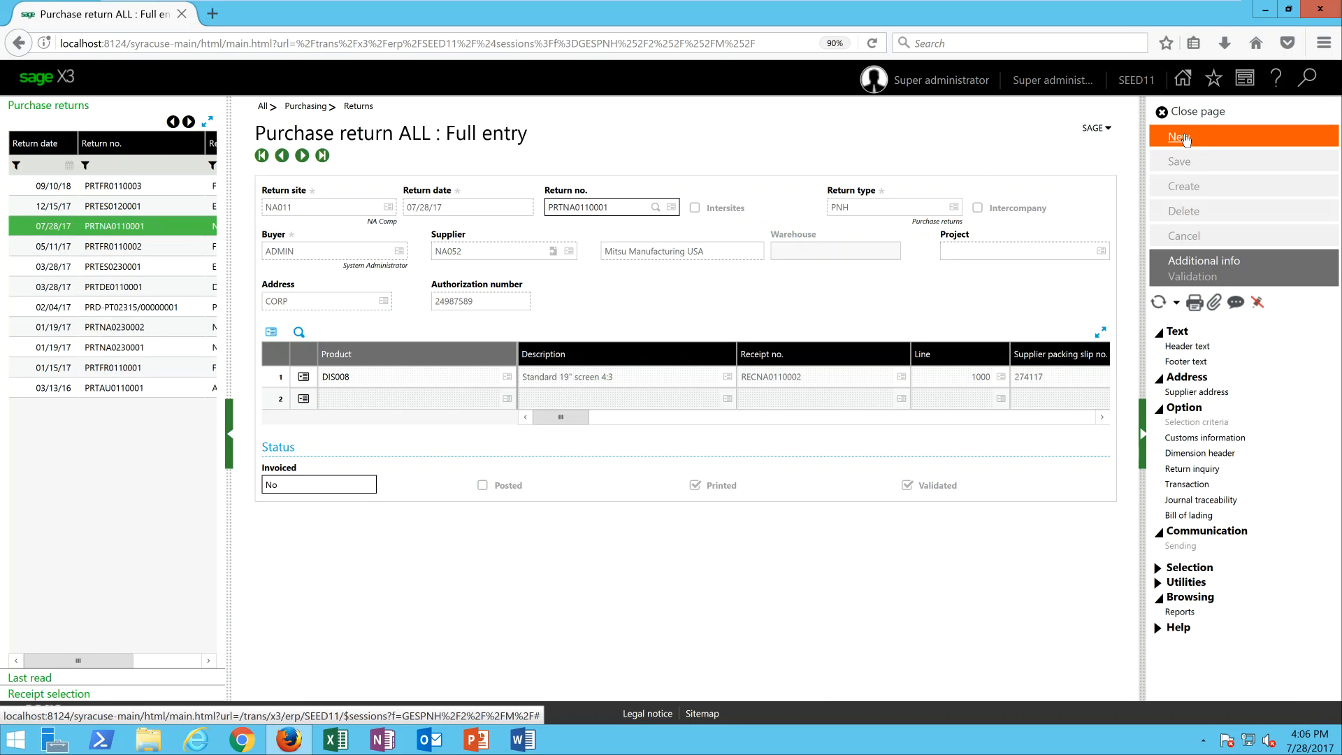
Start a new purchase return for return site NA011 and supplier NA052.
click(1181, 138)
text(na011)
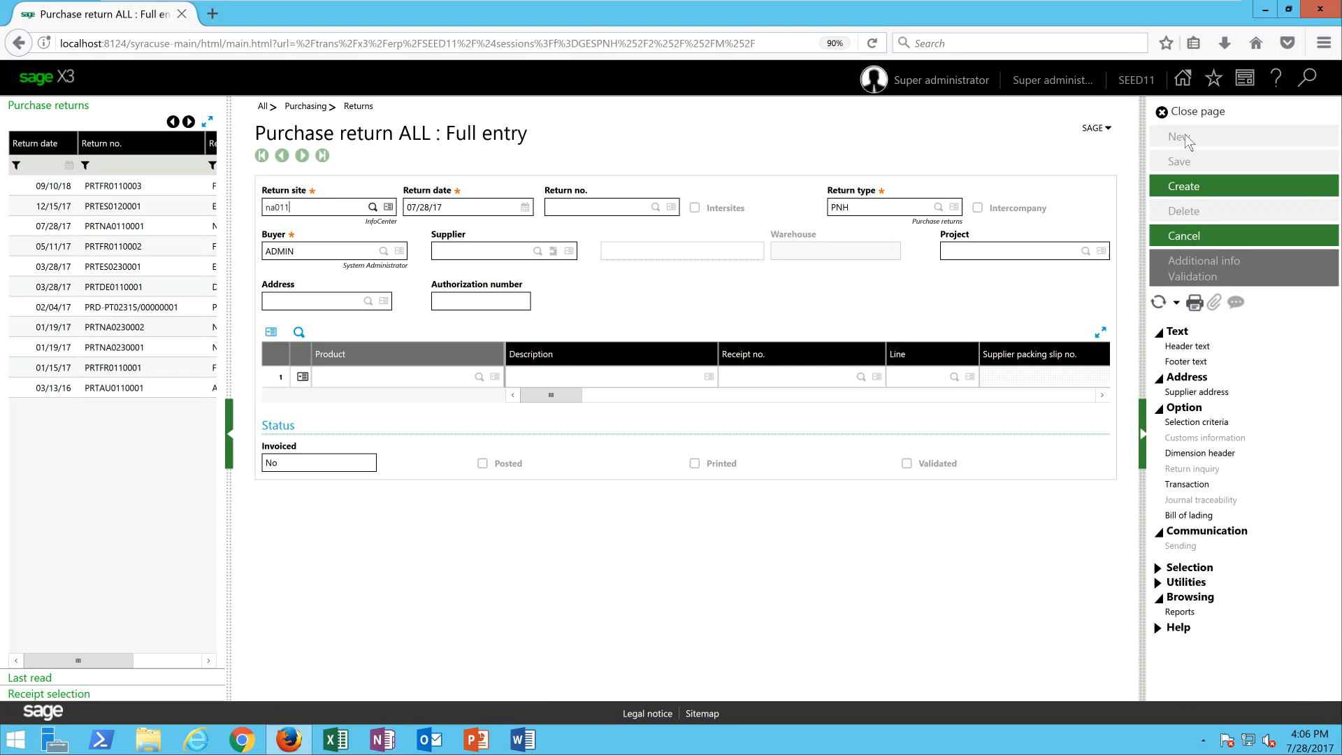
key(Tab)
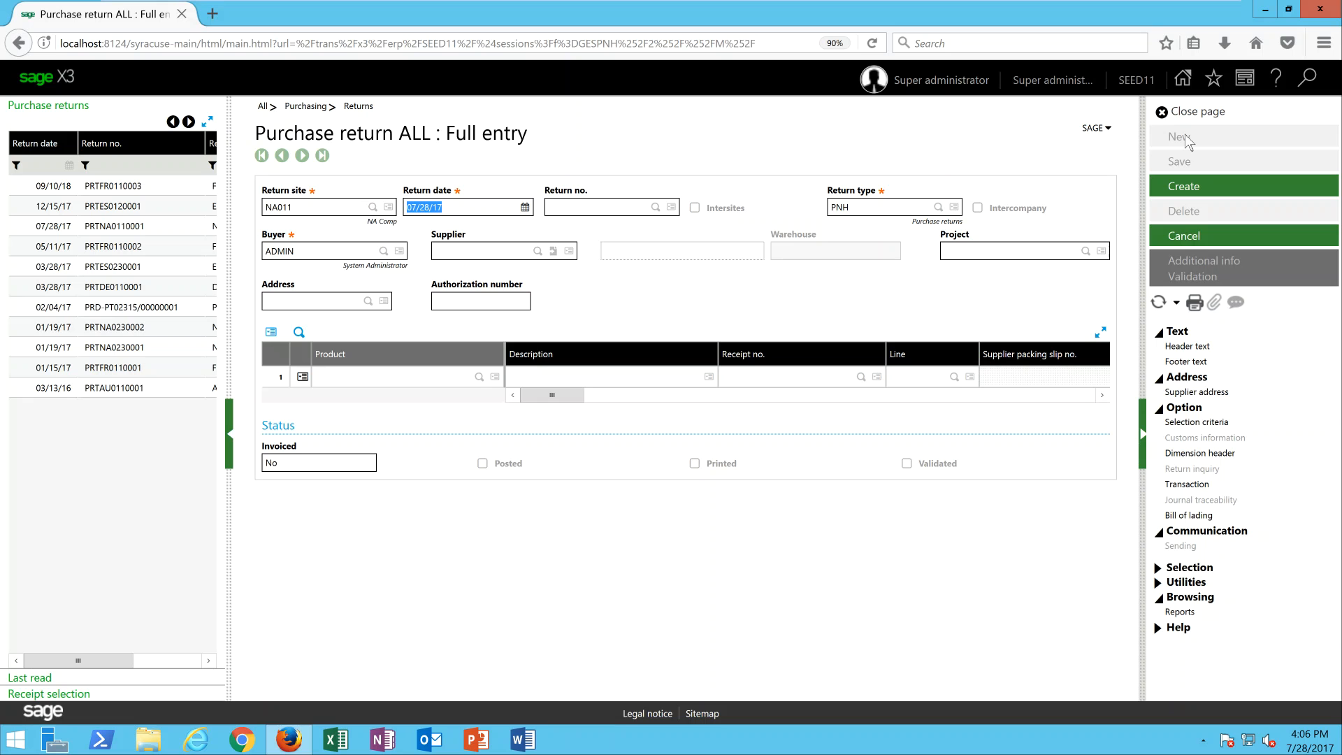
key(Tab)
key(Tab)
key(Tab)
text(na052)
key(Tab)
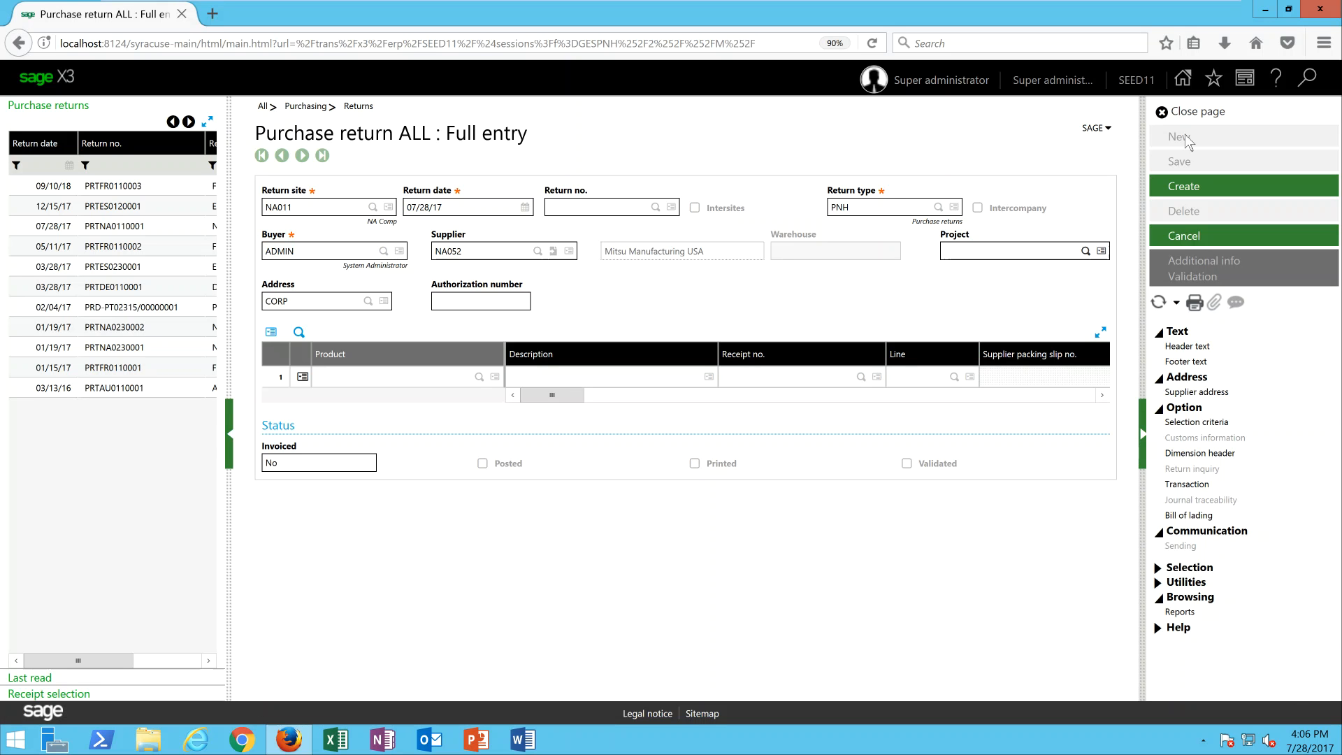
Enter 756443 as the return's authorization number.
key(Tab)
key(Tab)
text(756443)
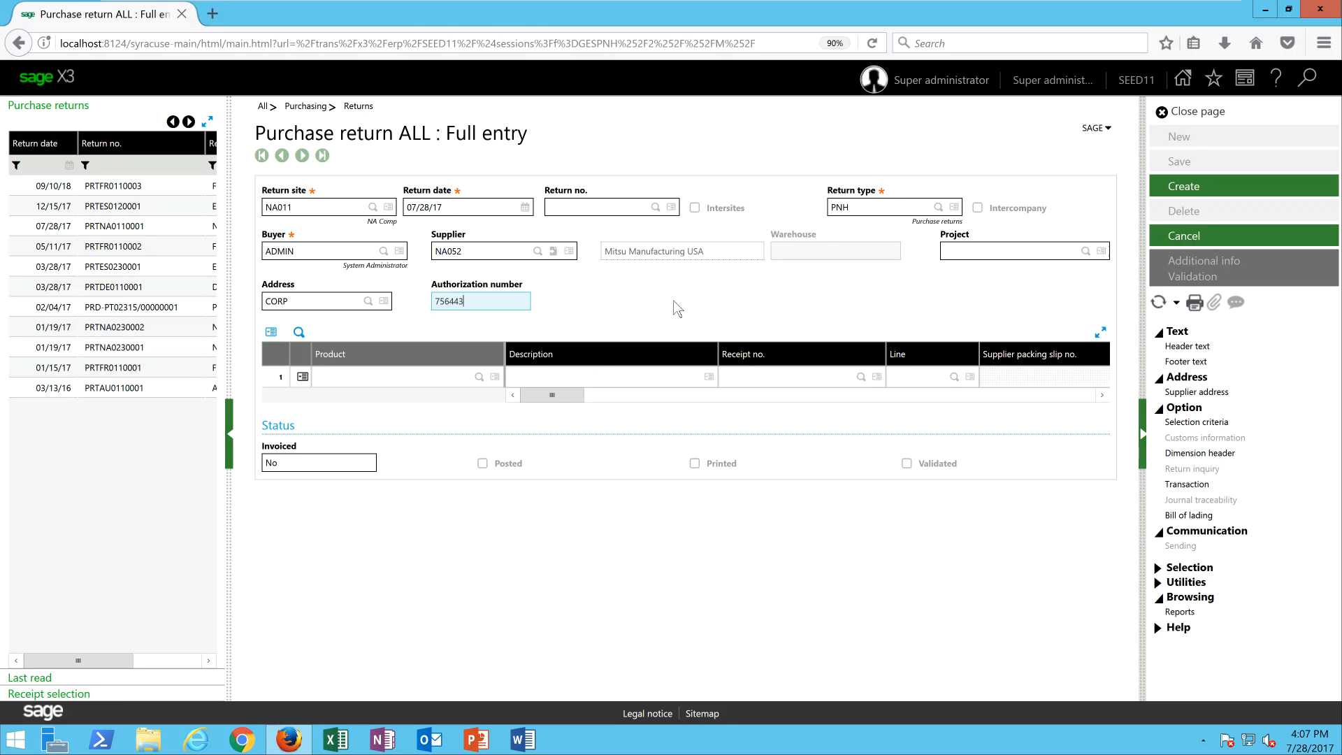
Display the supplier's list of receipts and look at its preloading criteria, leaving them blank.
click(83, 694)
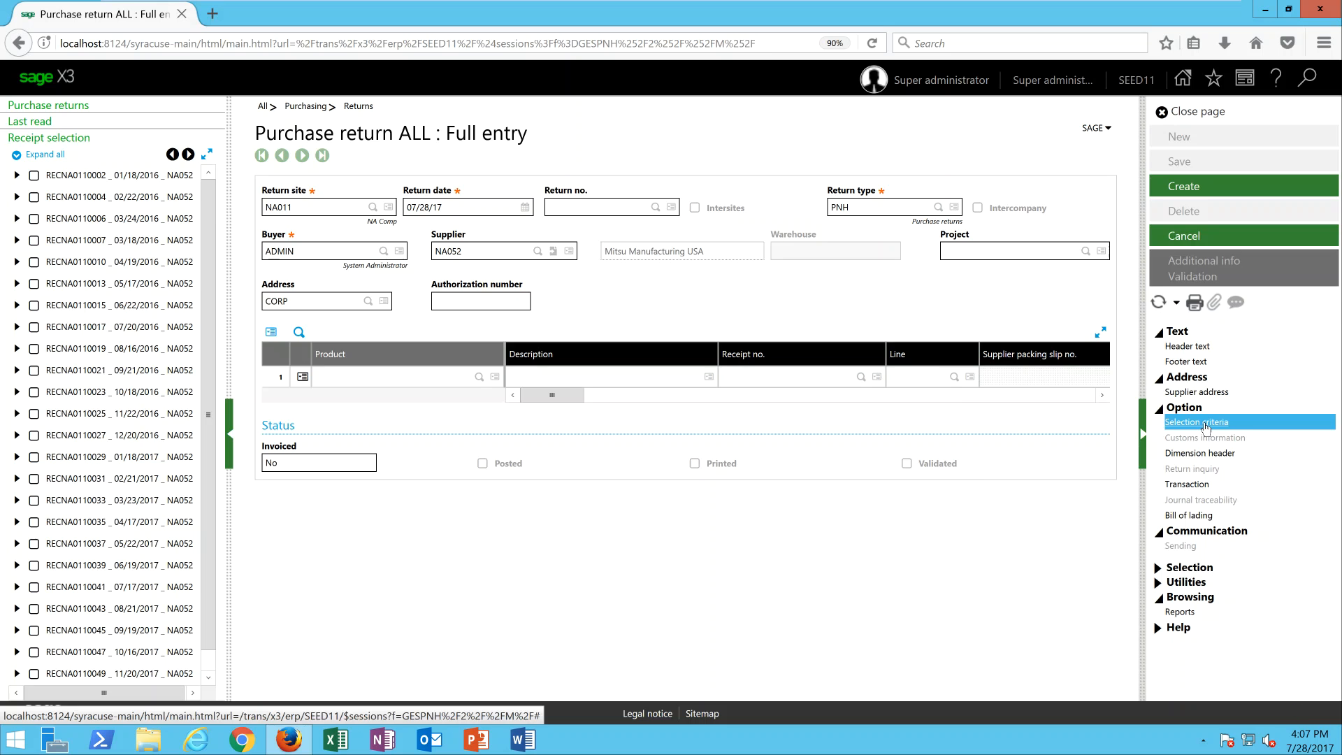
click(1205, 423)
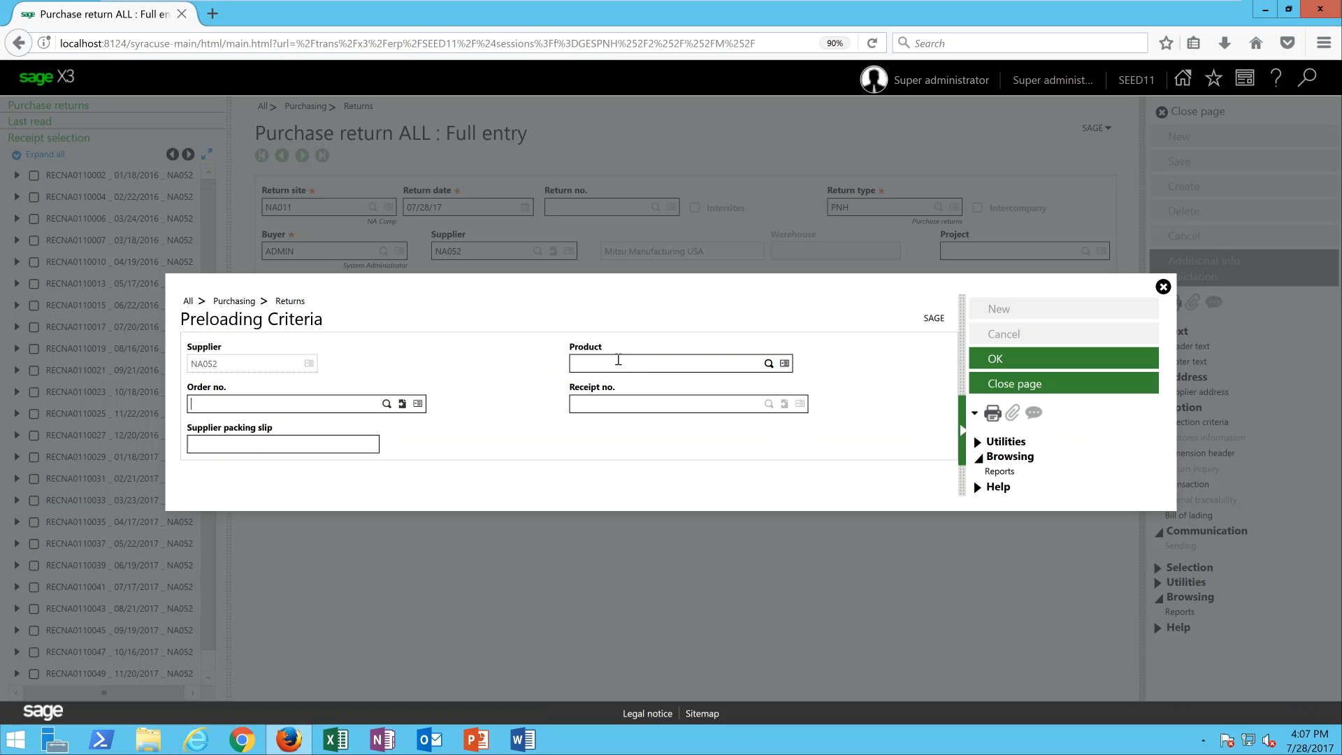
click(276, 403)
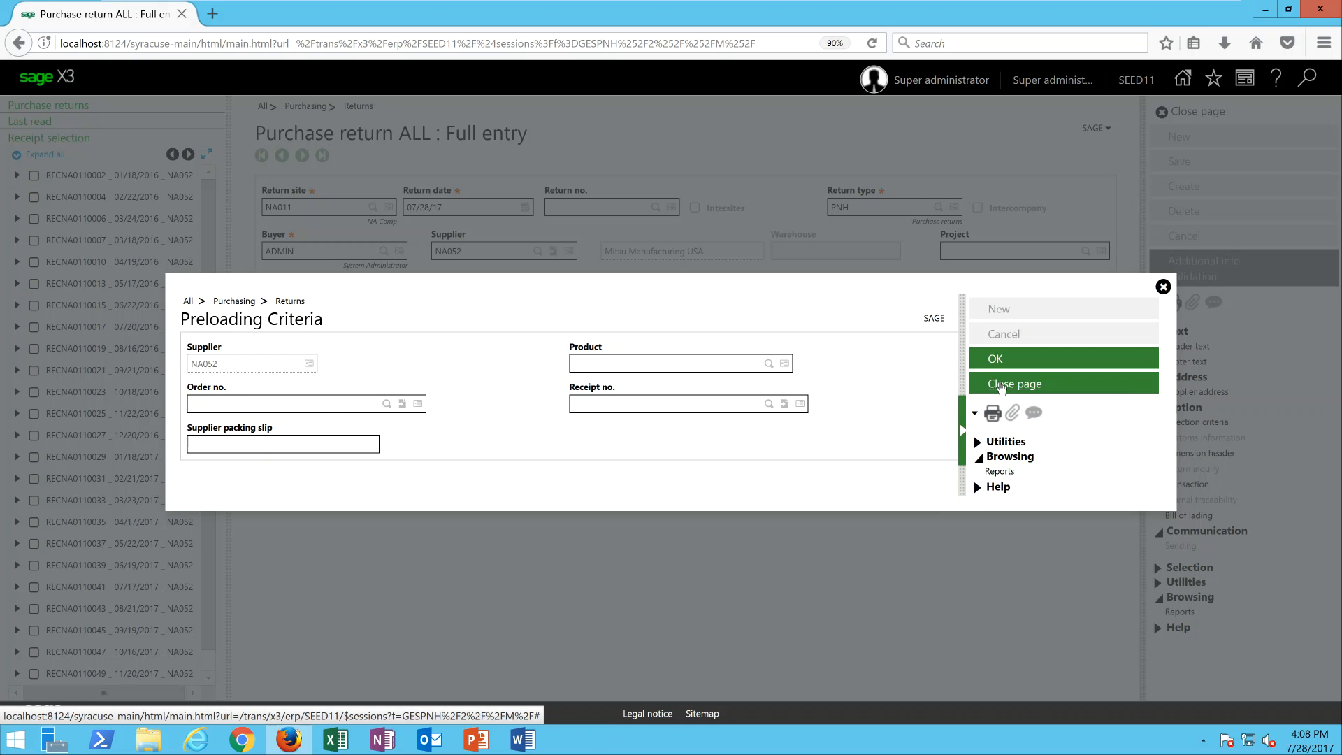
click(1001, 382)
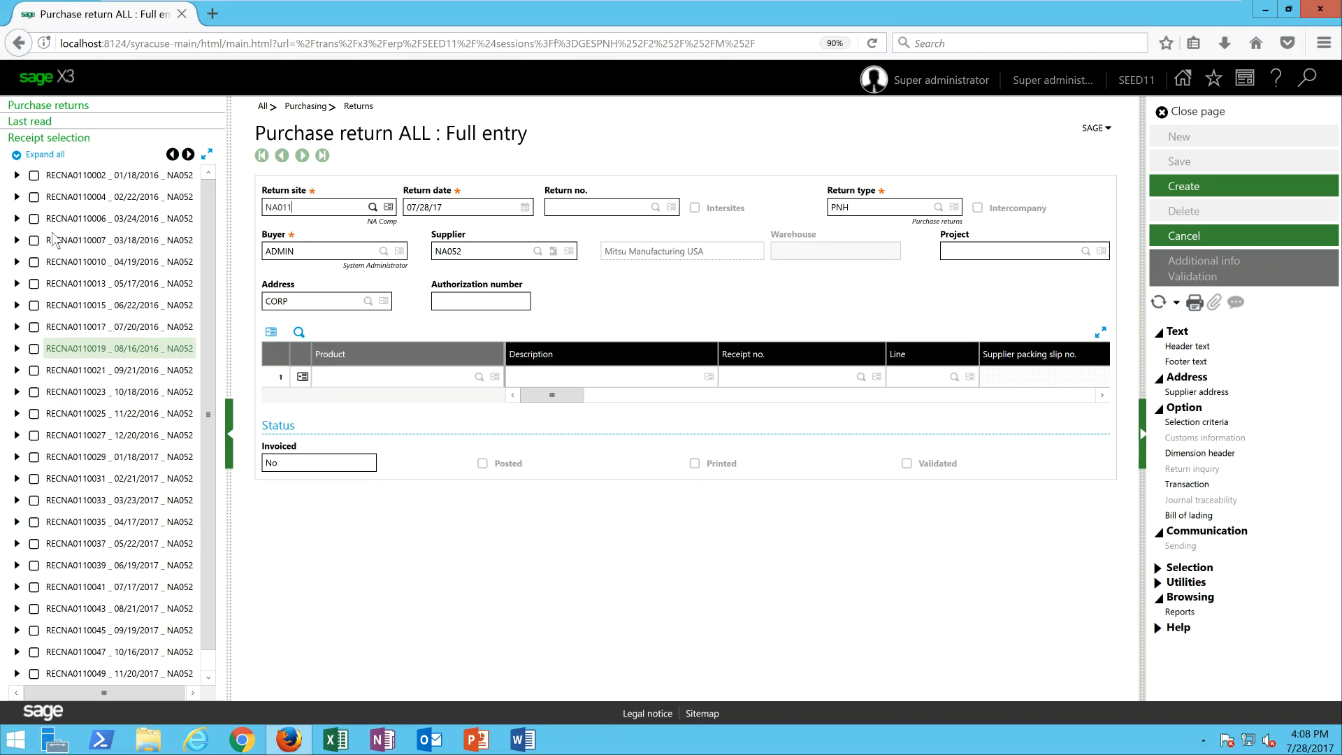
Add the DIS009 line of receipt RECNA0110002 to the return and enter 675543 as the authorization number.
click(18, 175)
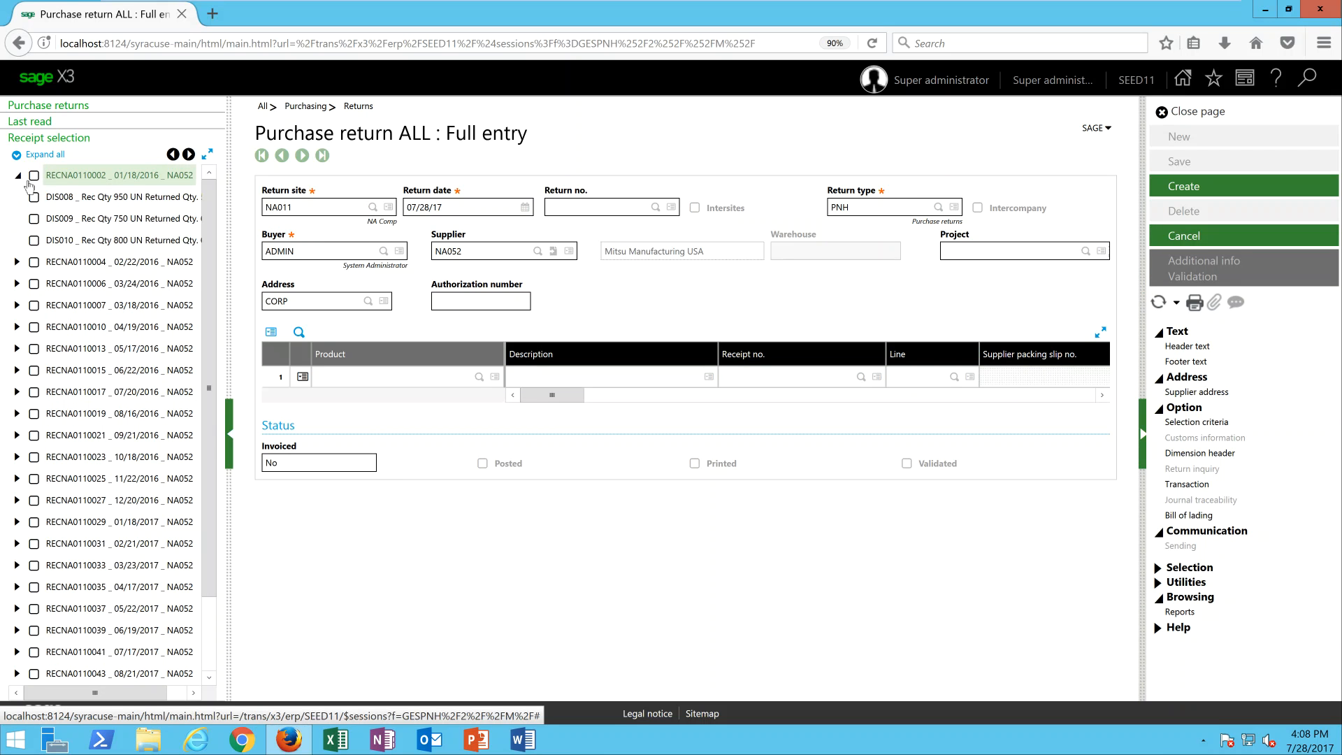
click(35, 219)
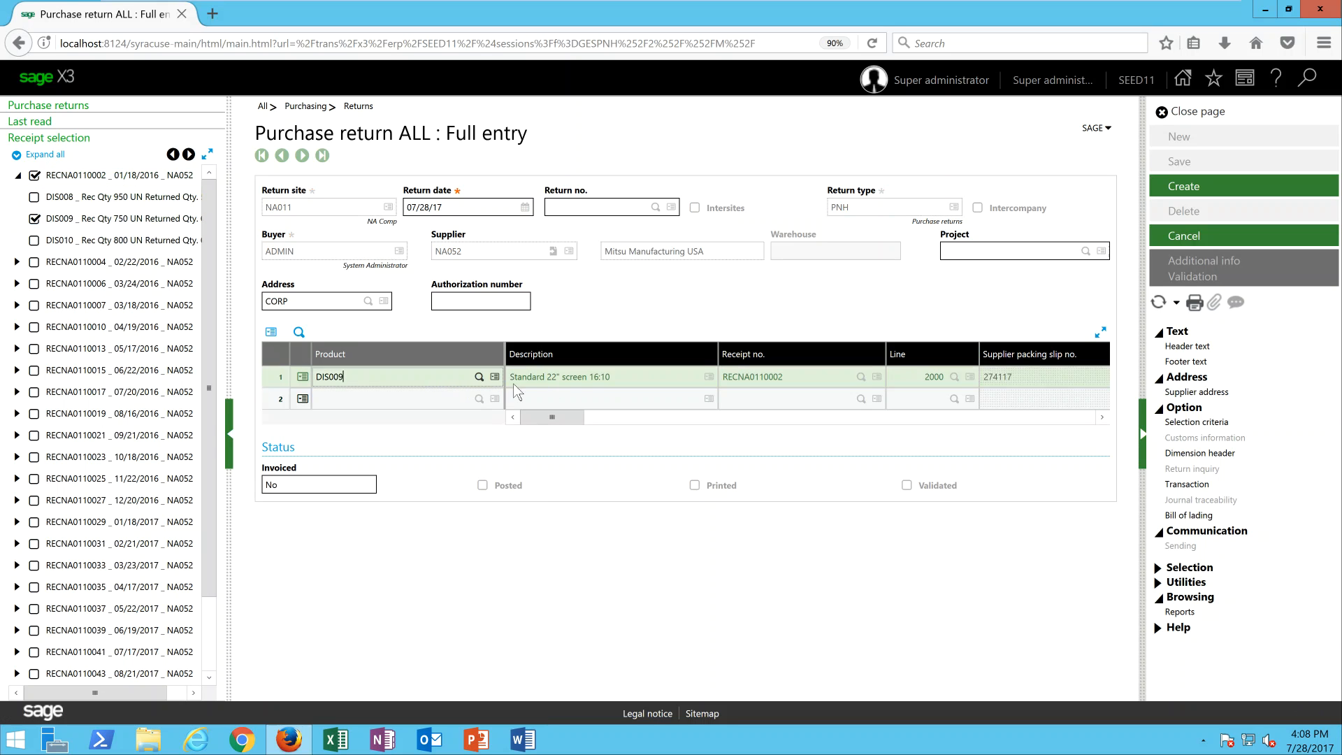
click(504, 305)
text(675543)
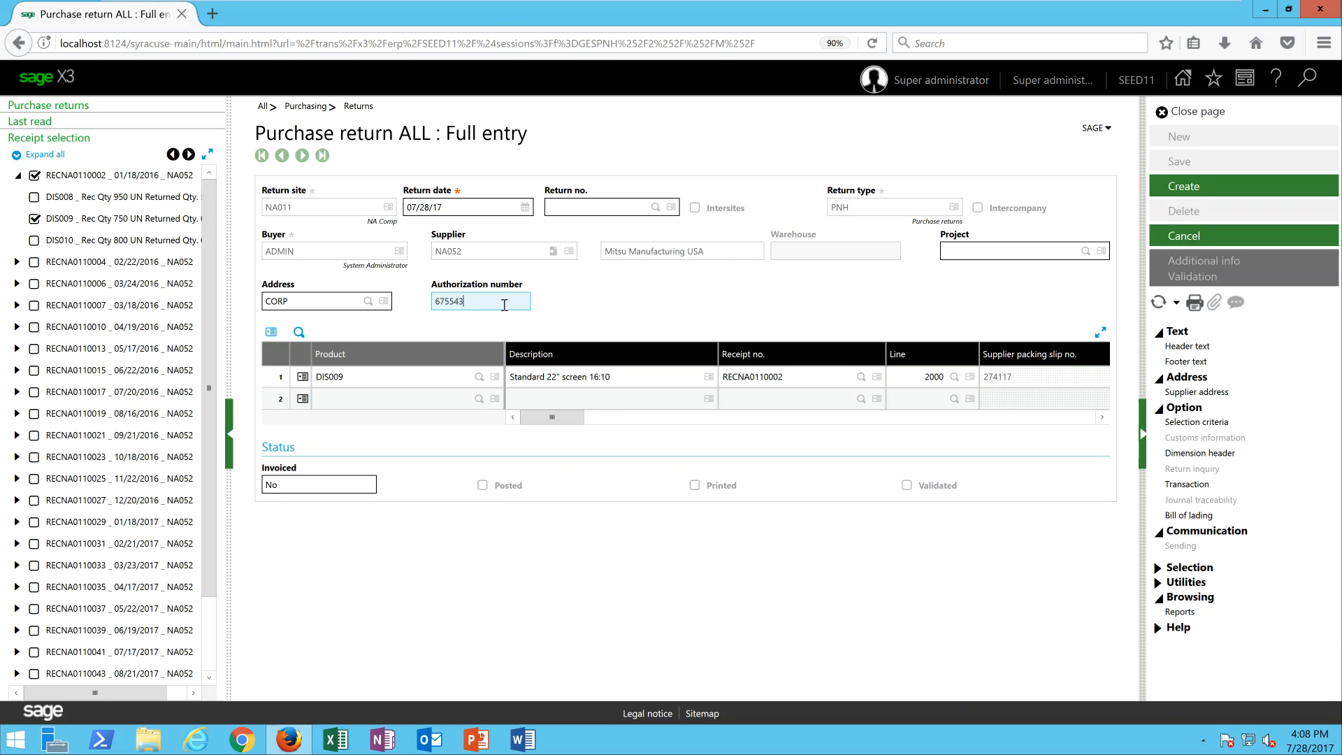
key(Tab)
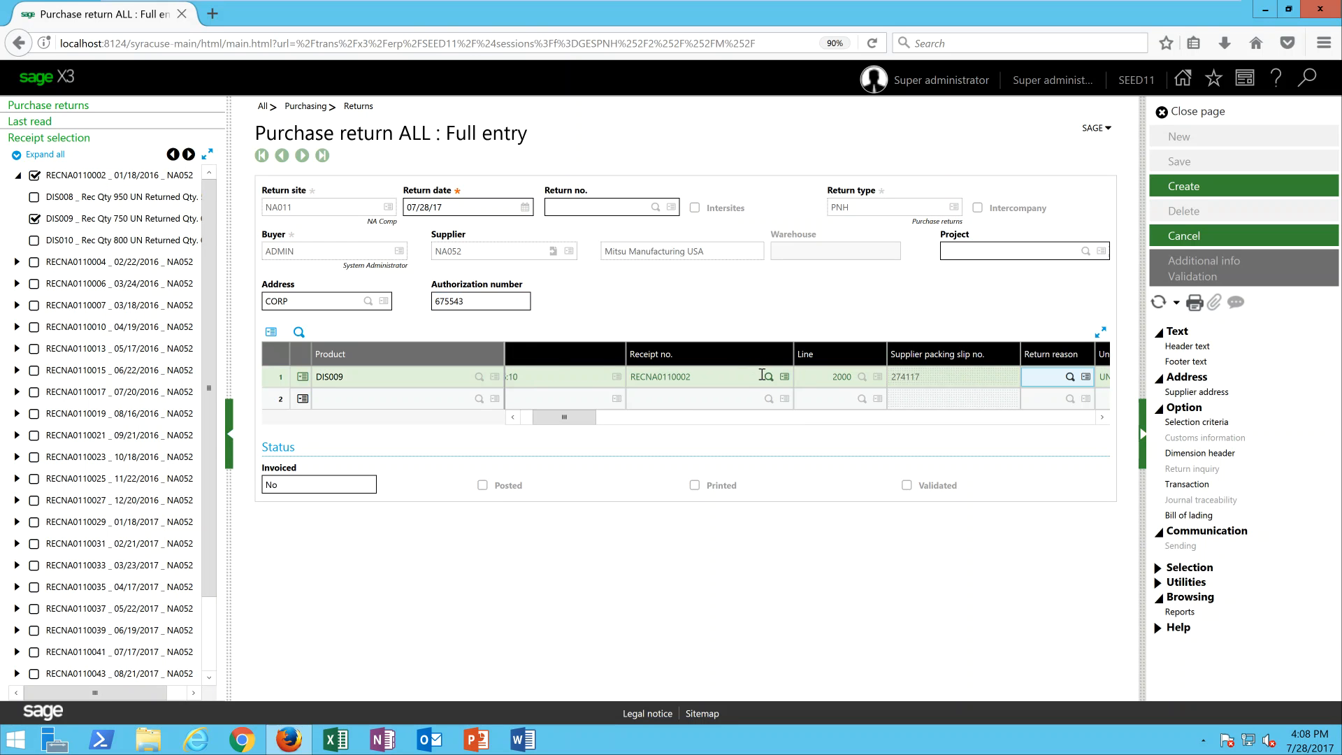
Set the DIS009 line's return reason to DEF (Defect) and its quantity to 200.
click(1070, 377)
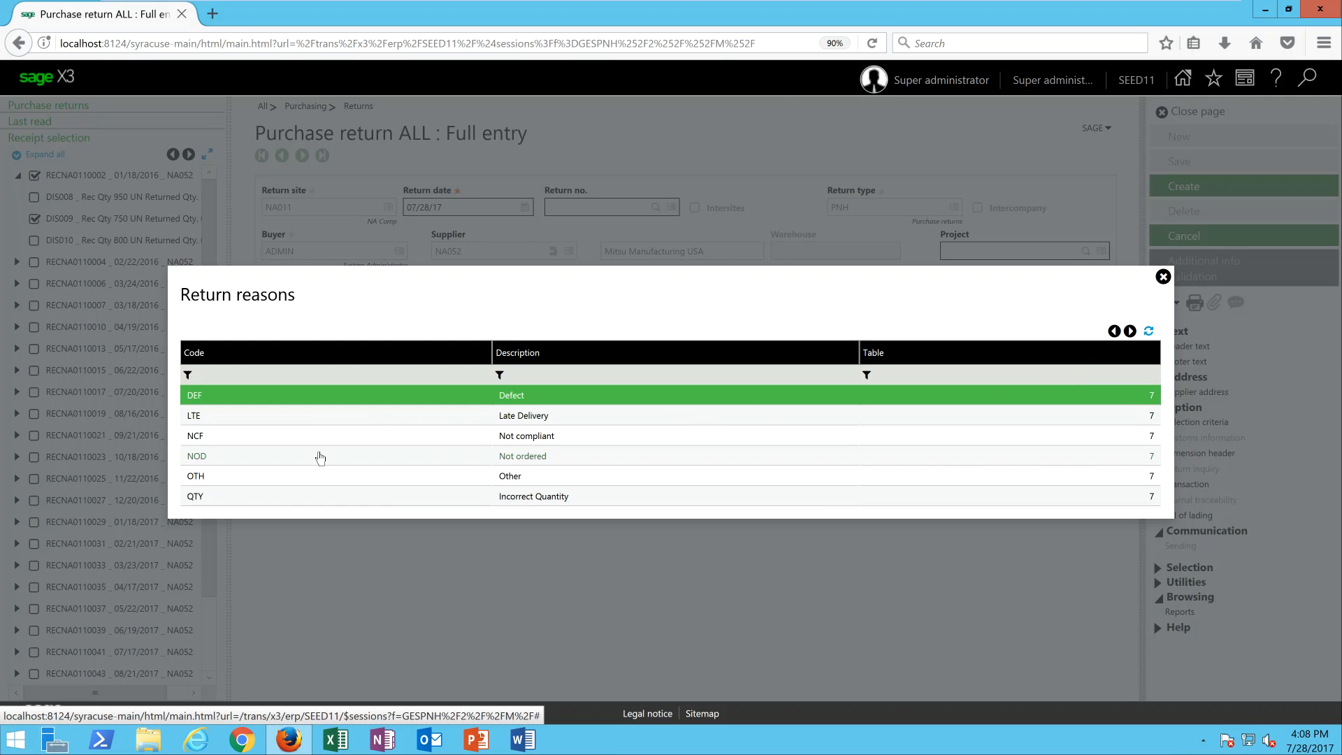
click(209, 398)
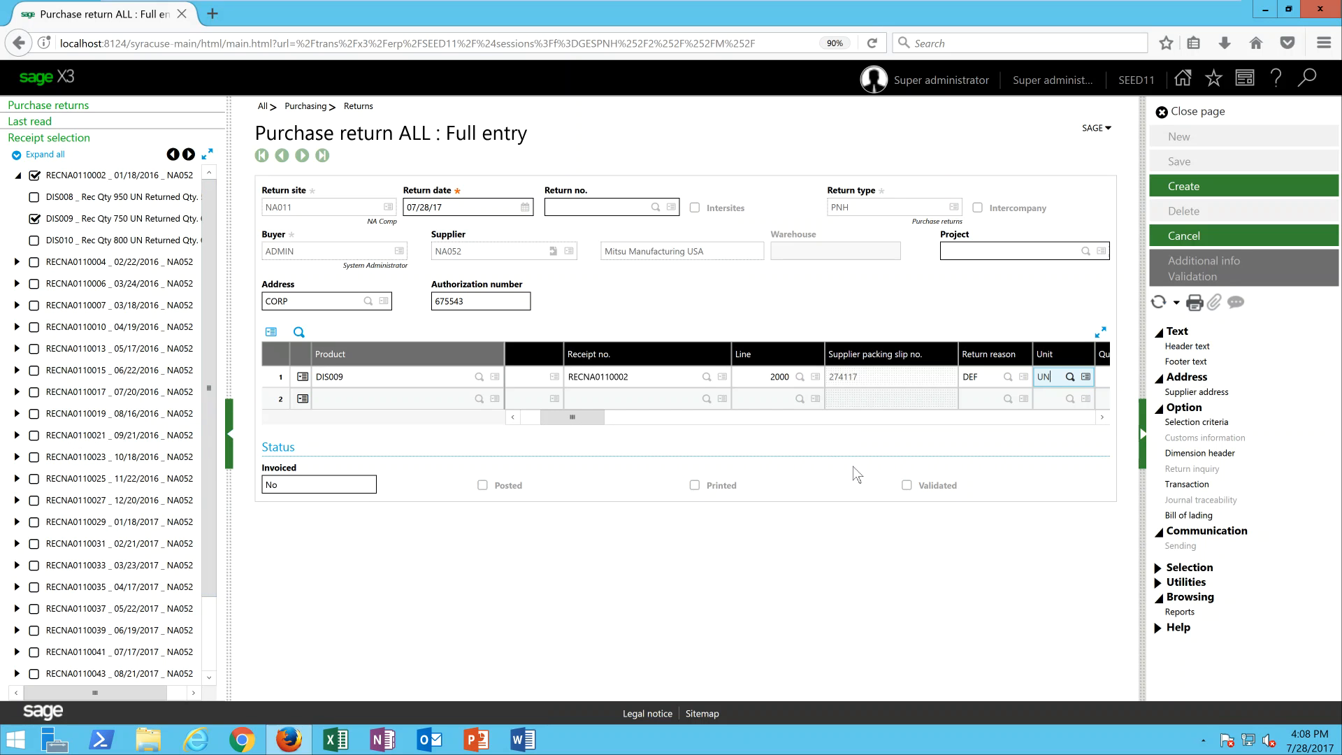
key(Tab)
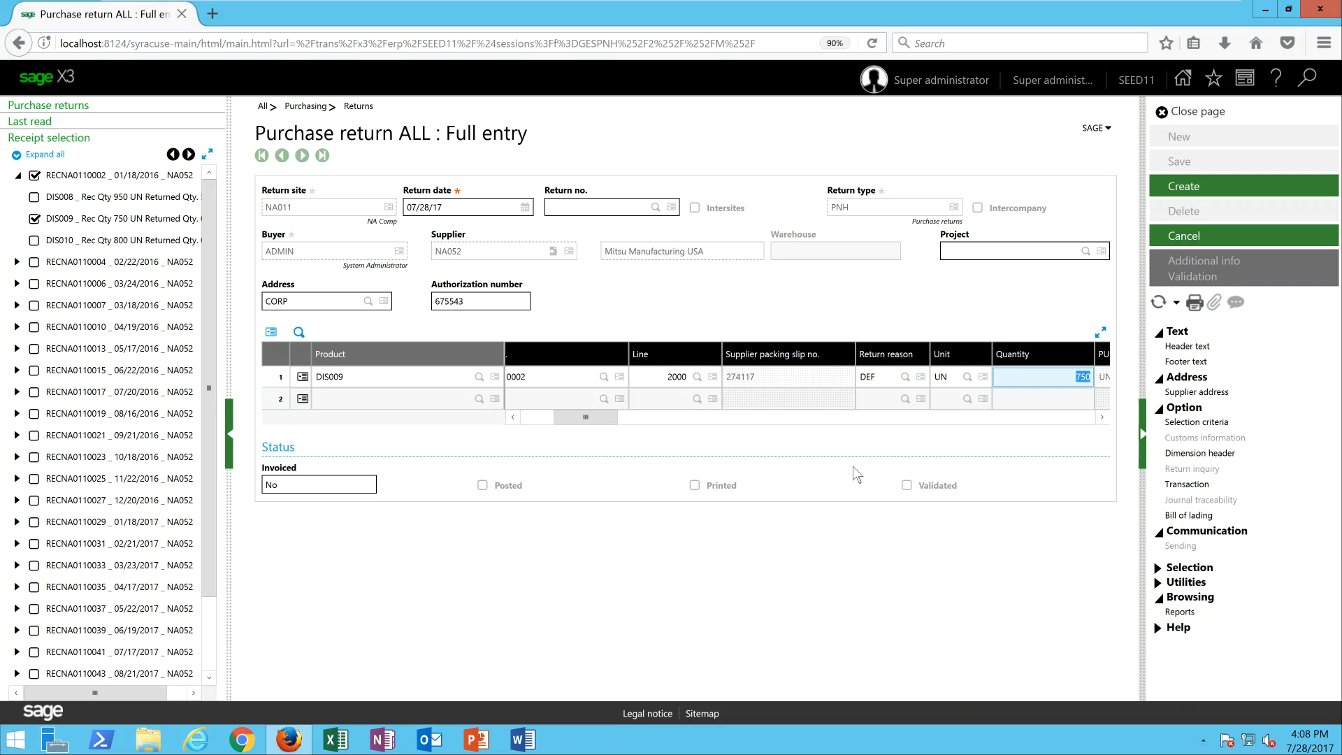
text(200)
key(Tab)
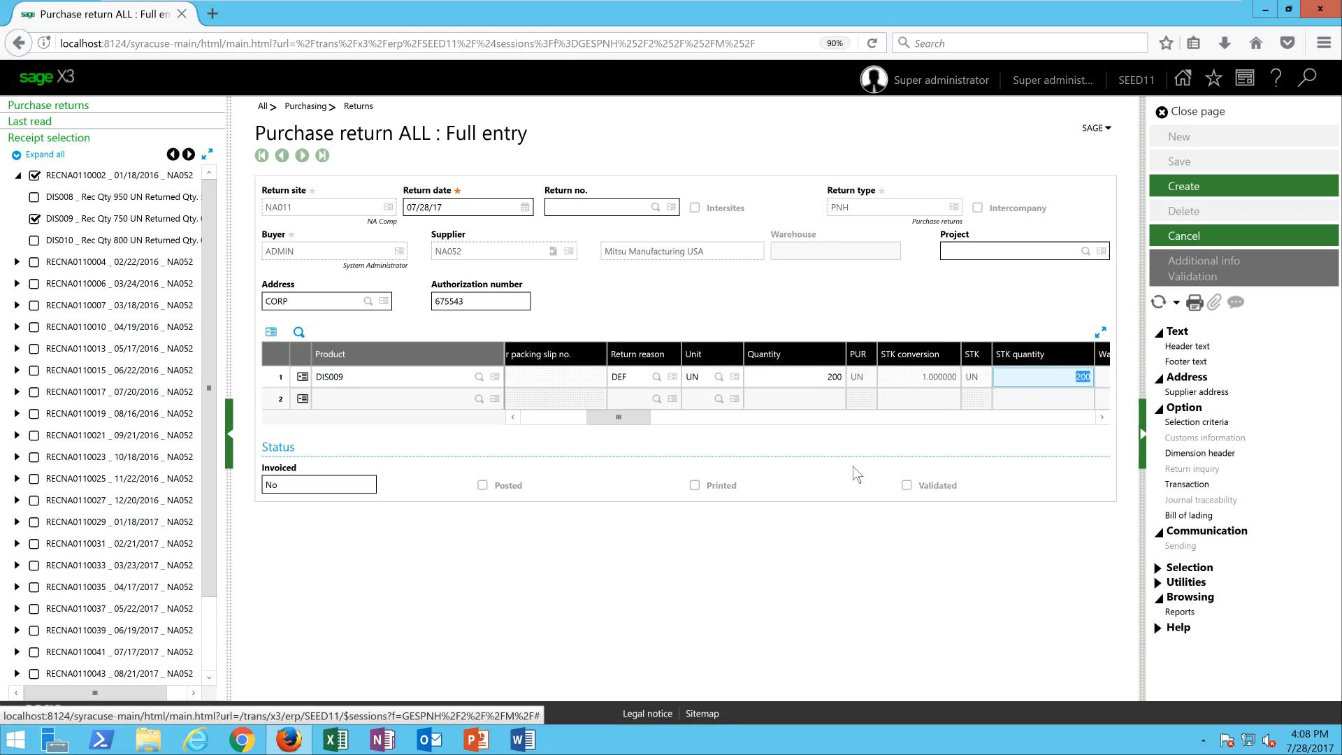
key(Tab)
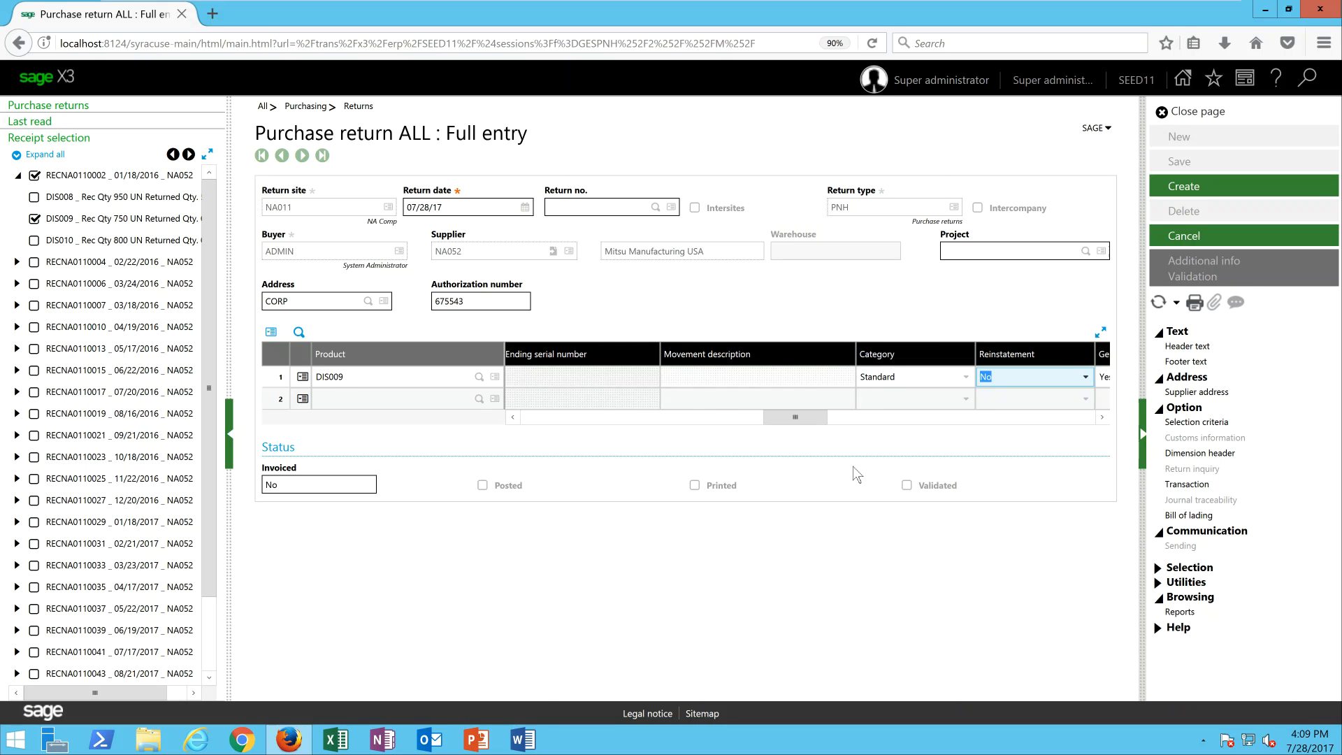
Check the Reinstatement options on the DIS009 line, keep No, and create the purchase return.
click(1085, 379)
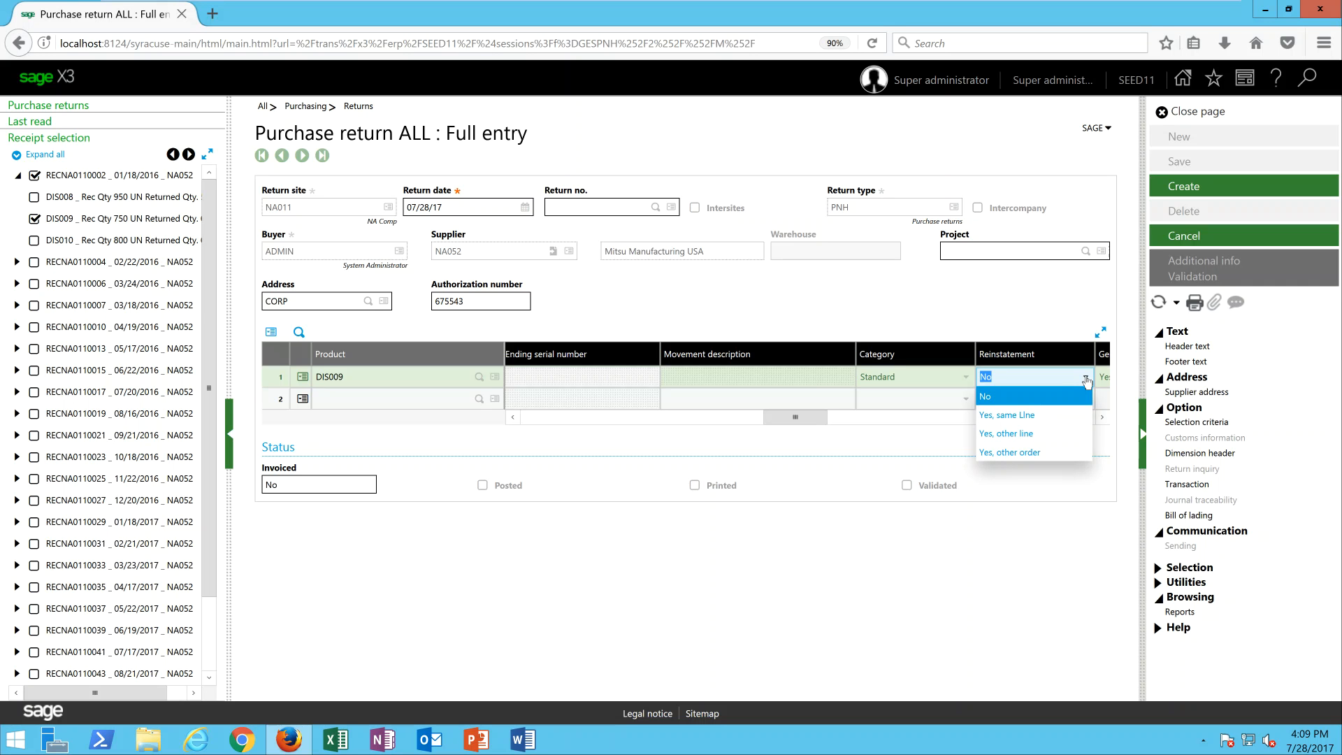
click(1086, 379)
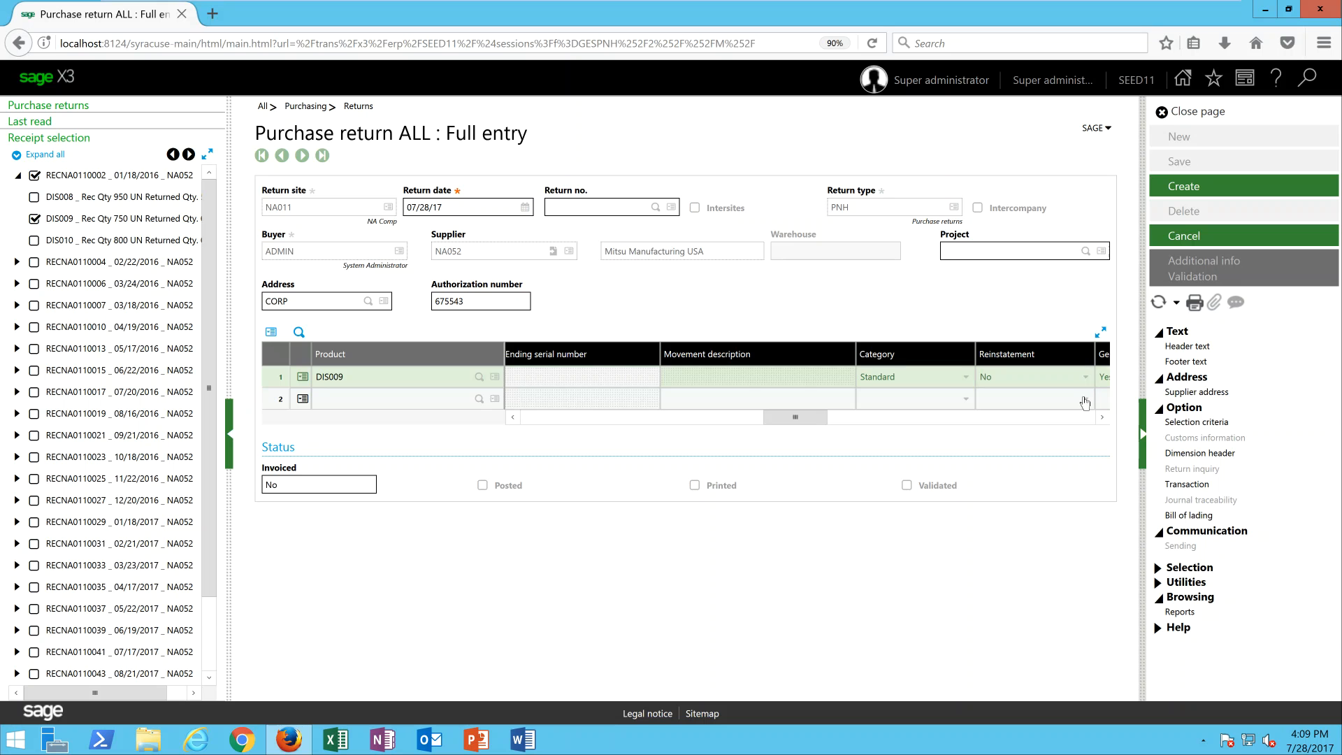
click(1101, 418)
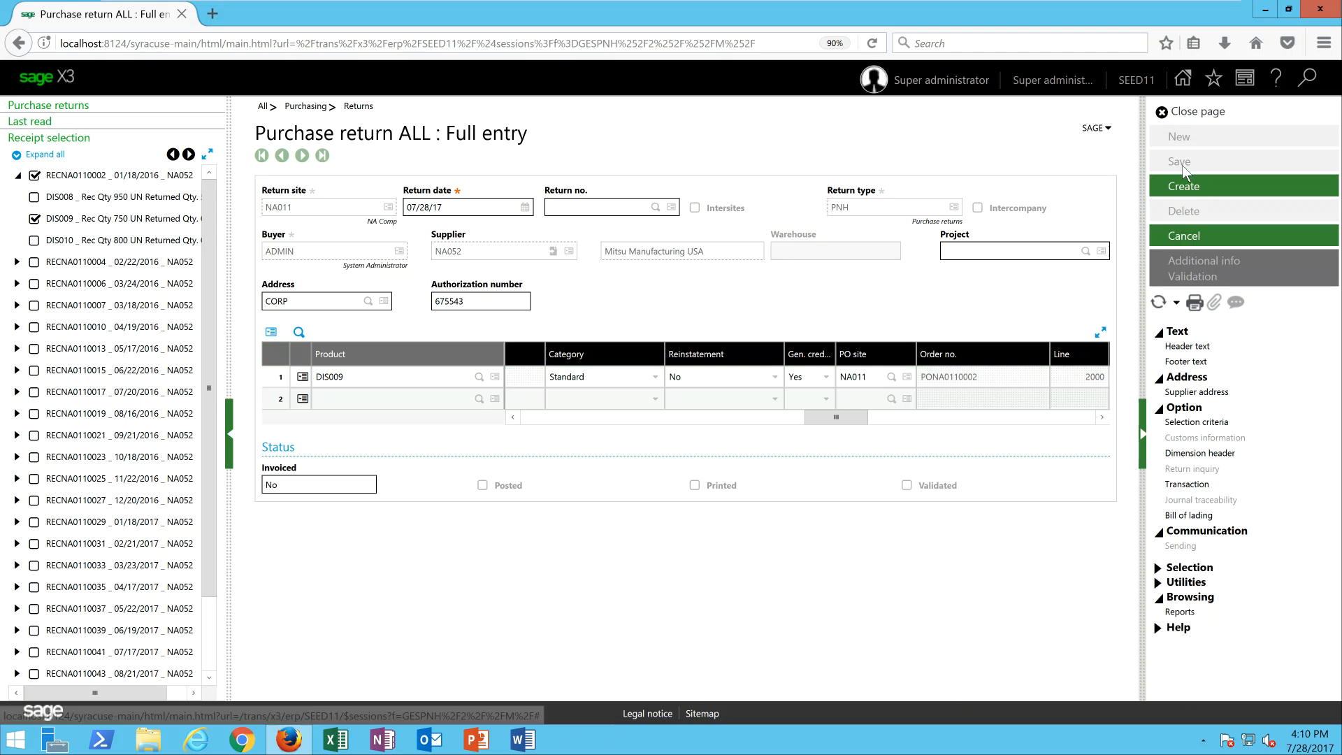
click(1193, 192)
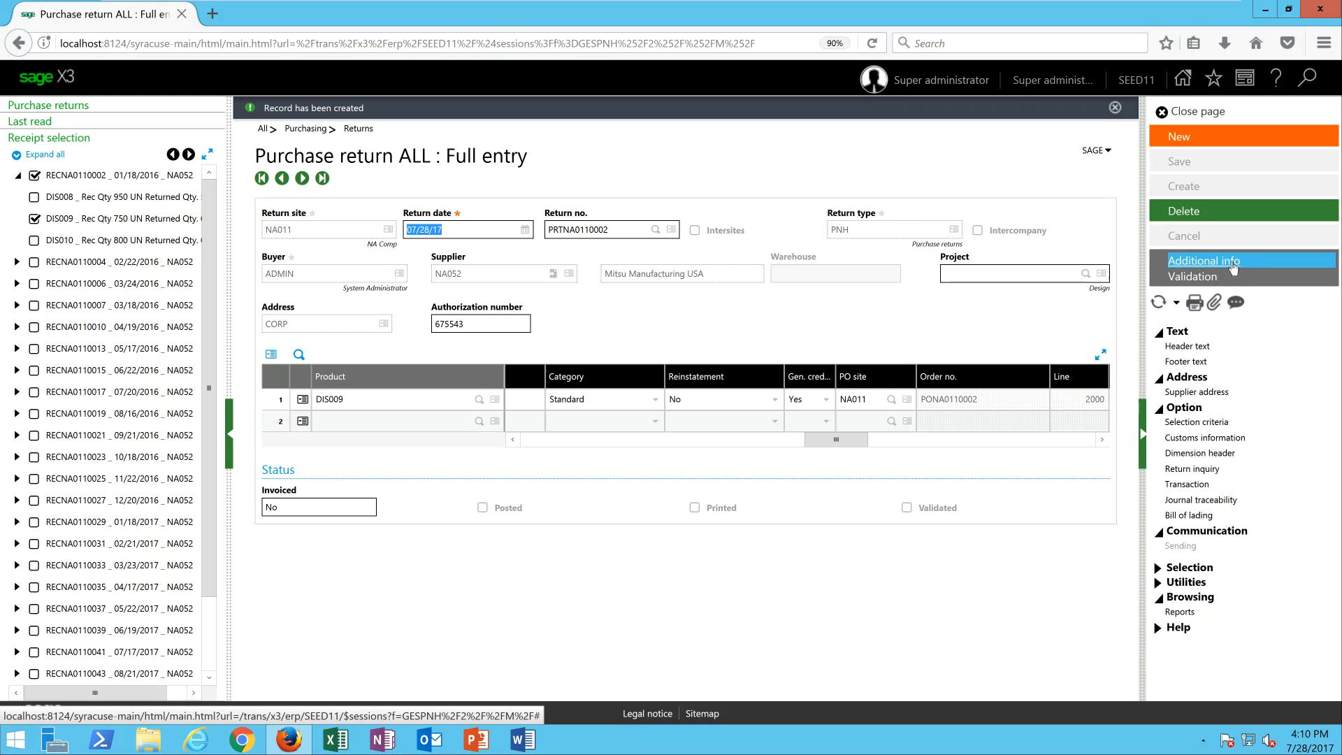
Set the carrier to NA503 (United Parcel Service) in the return's additional information.
click(1232, 268)
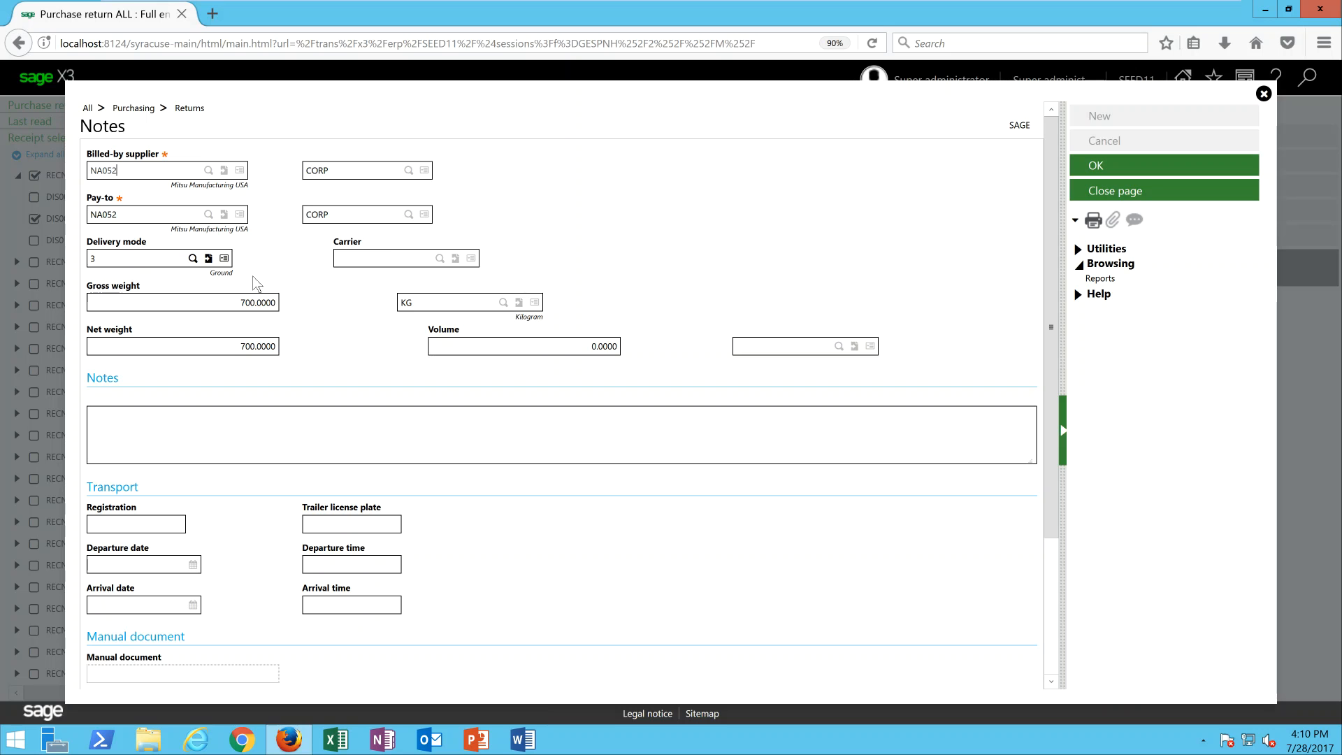
click(439, 259)
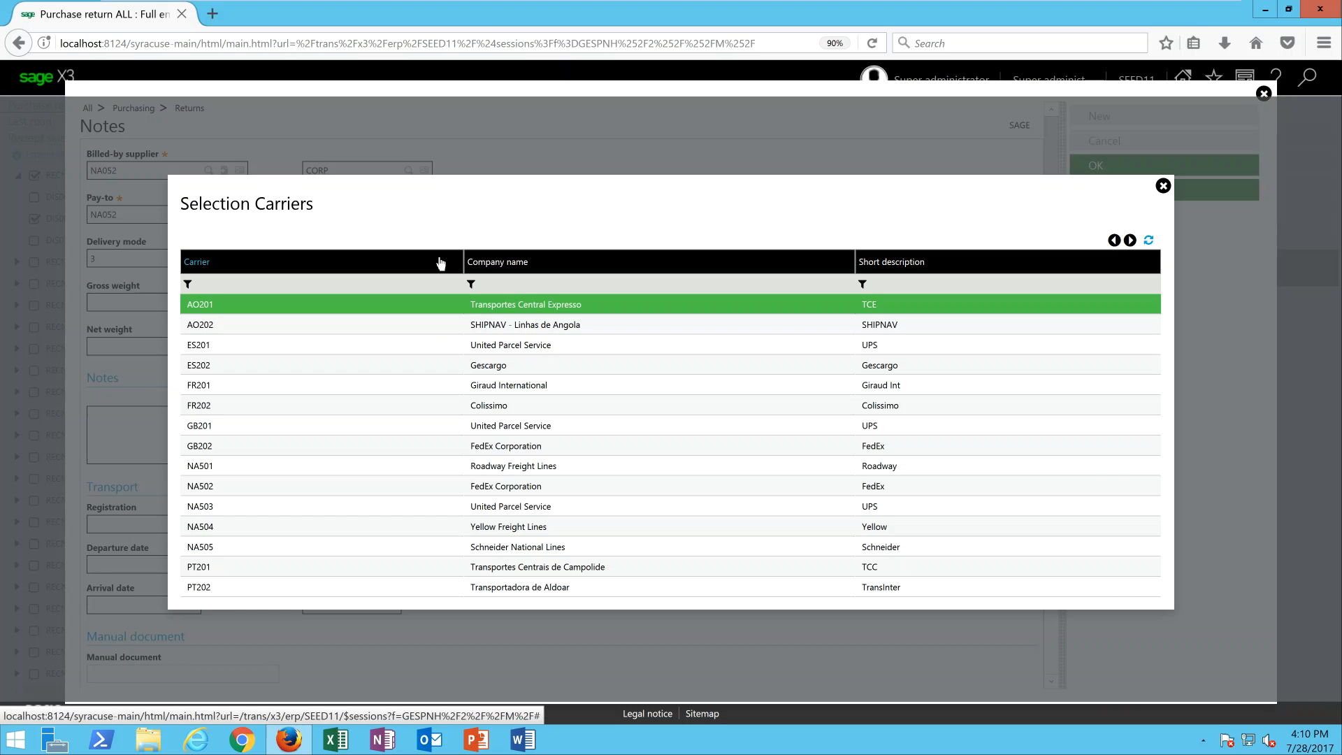
click(521, 510)
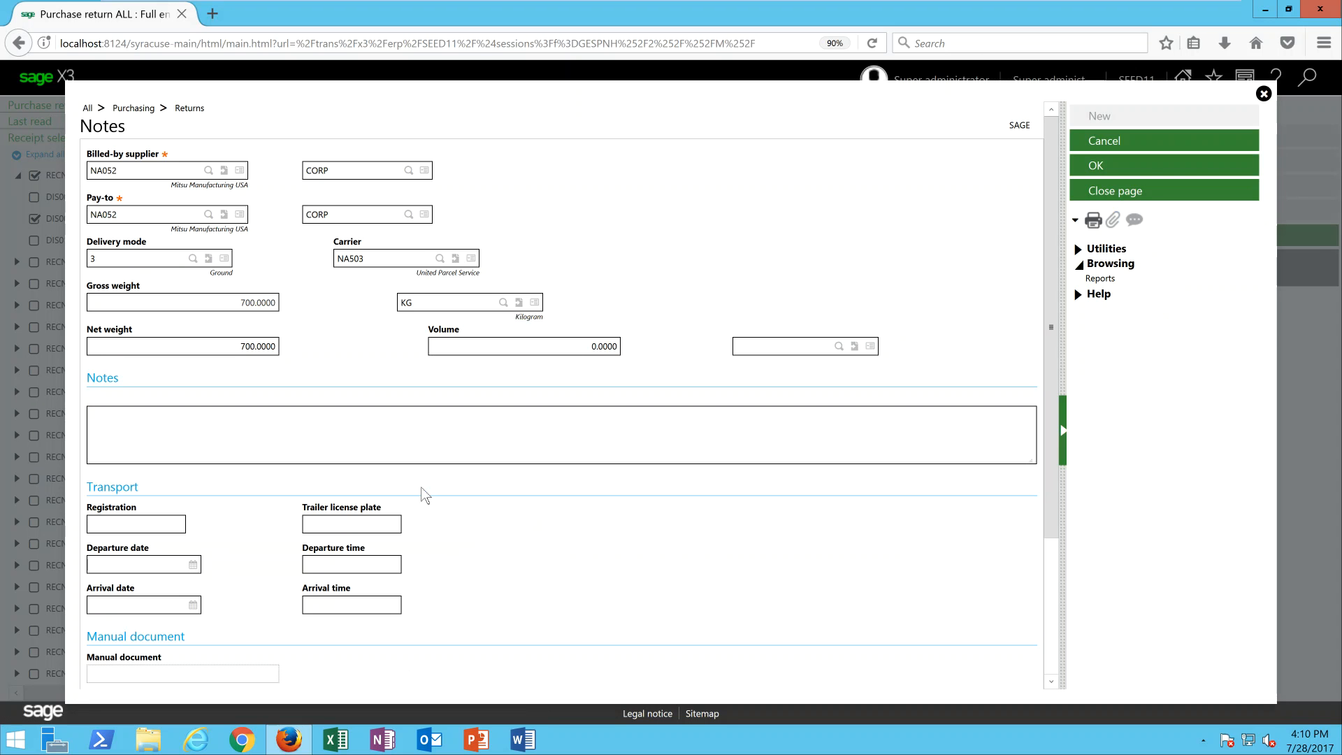
click(1145, 167)
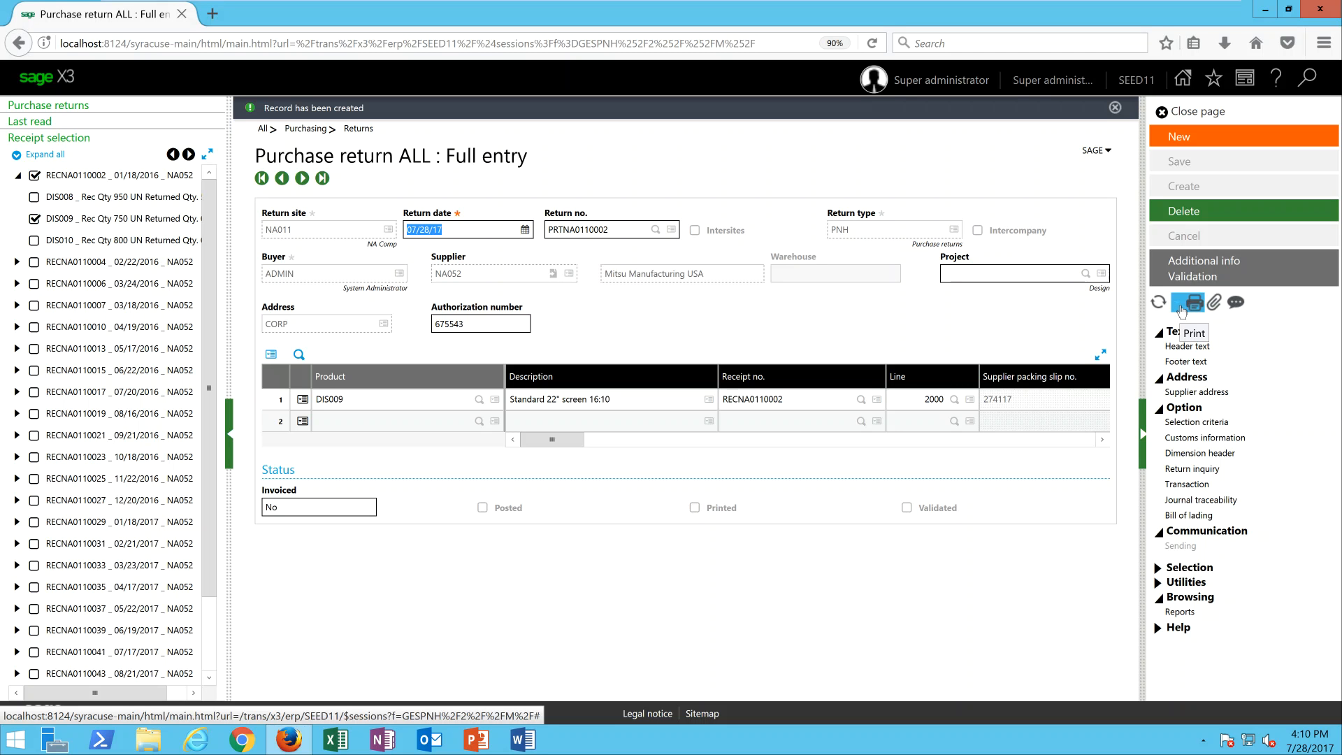
Print the return record with the BONPRERET Return pick tickets report and view the PDF in Adobe Acrobat Reader, then dismiss the finished print job.
click(1181, 307)
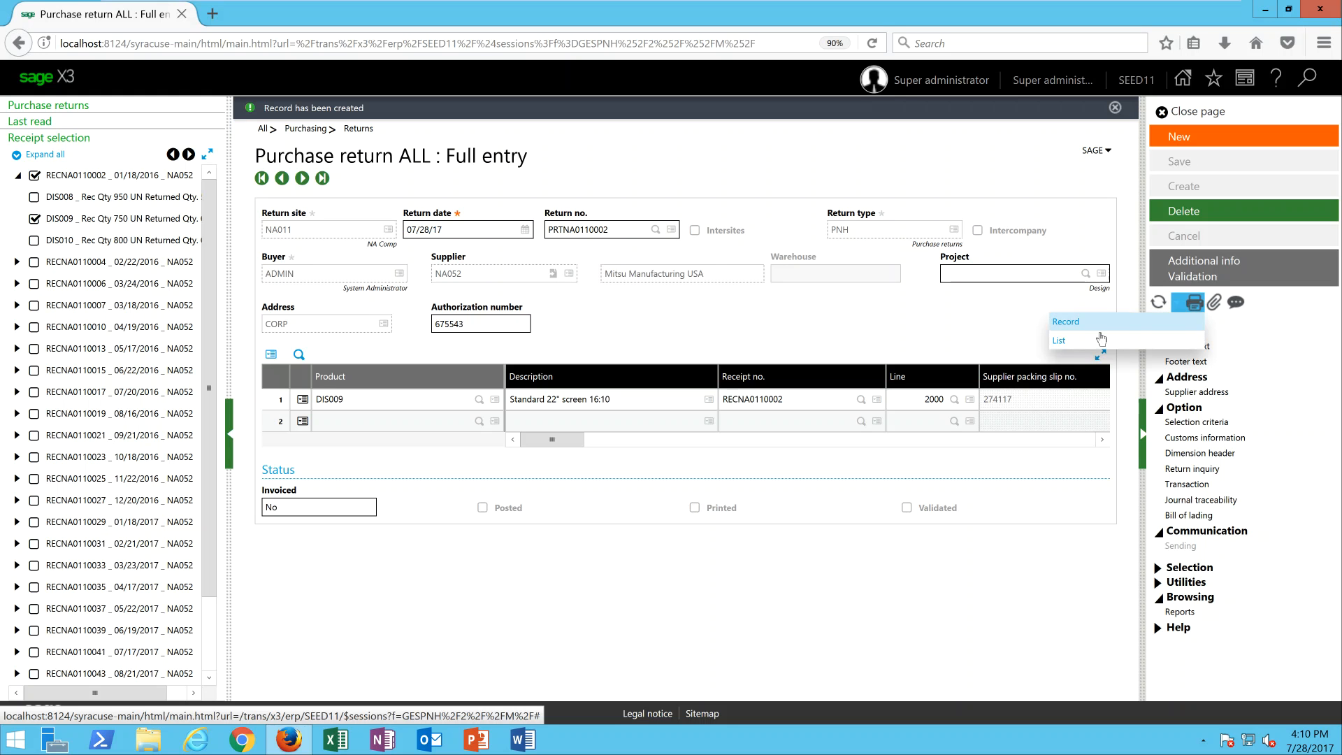
click(1077, 328)
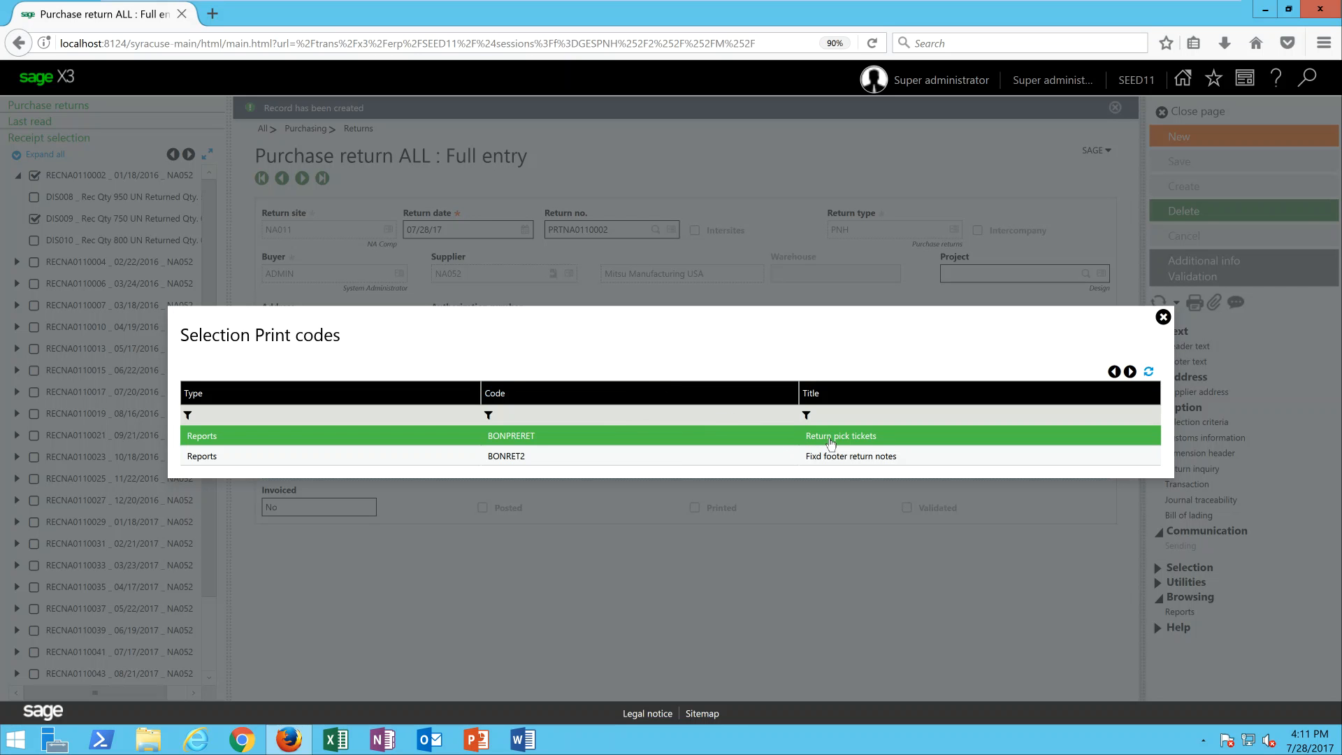
click(831, 440)
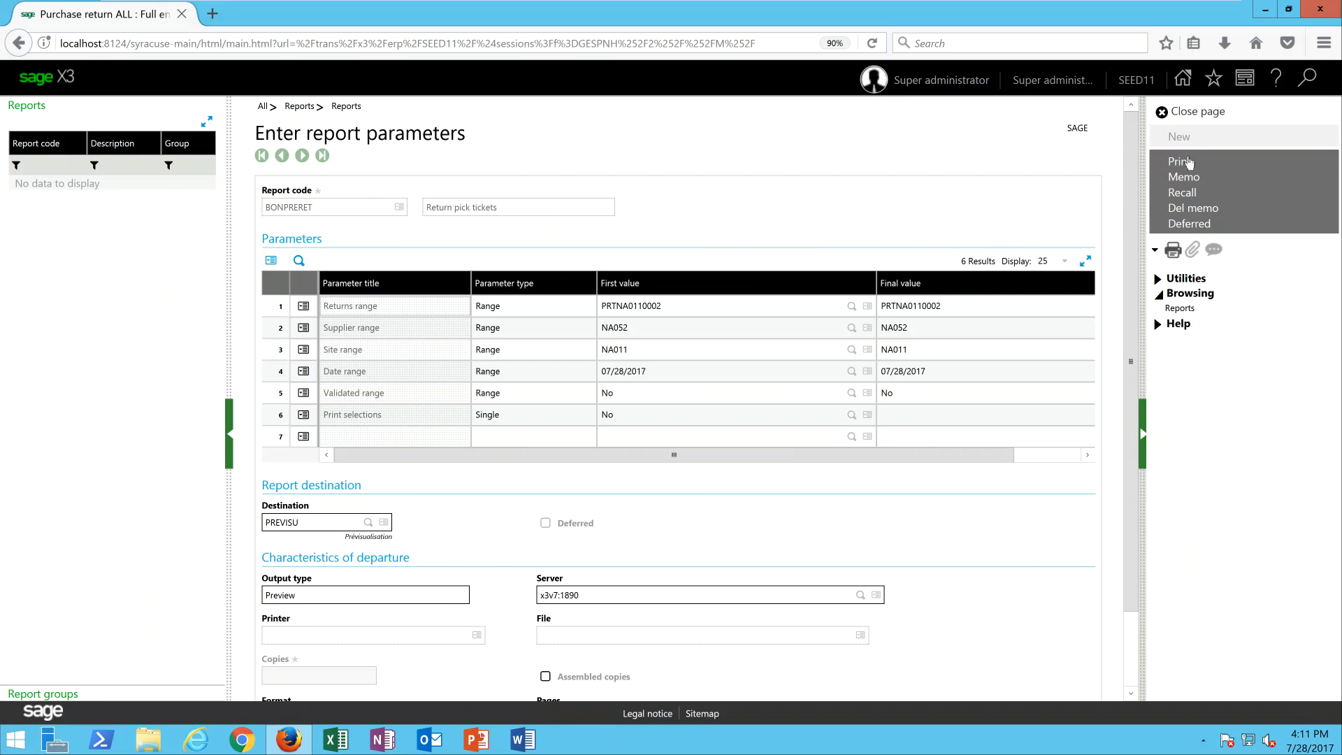
click(1196, 169)
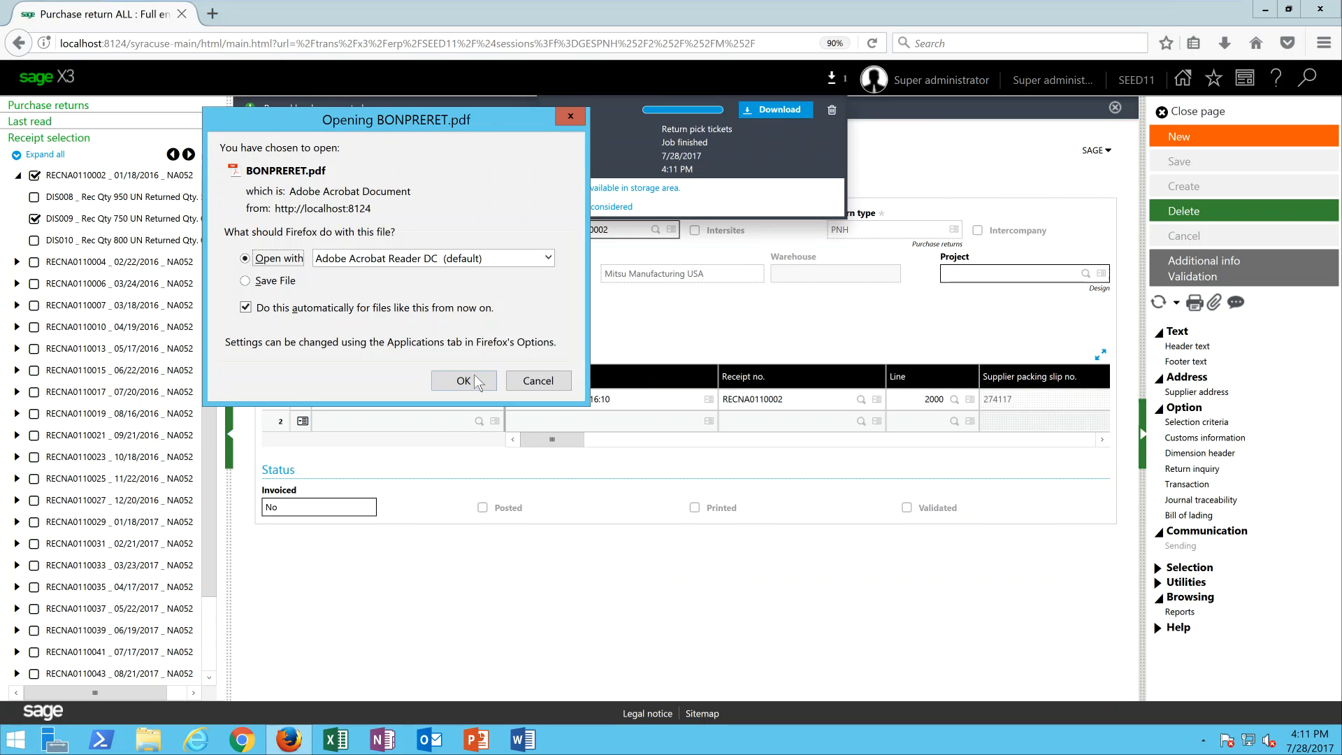
click(478, 381)
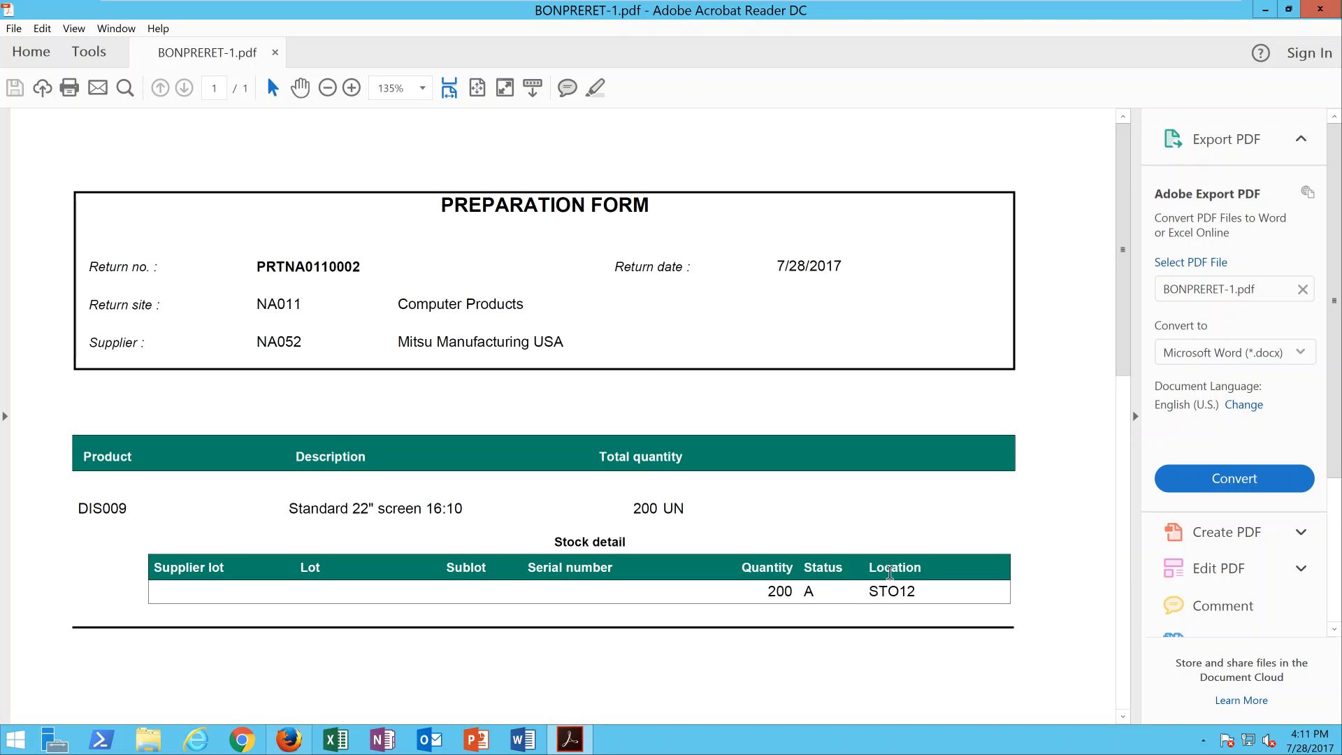
click(1264, 13)
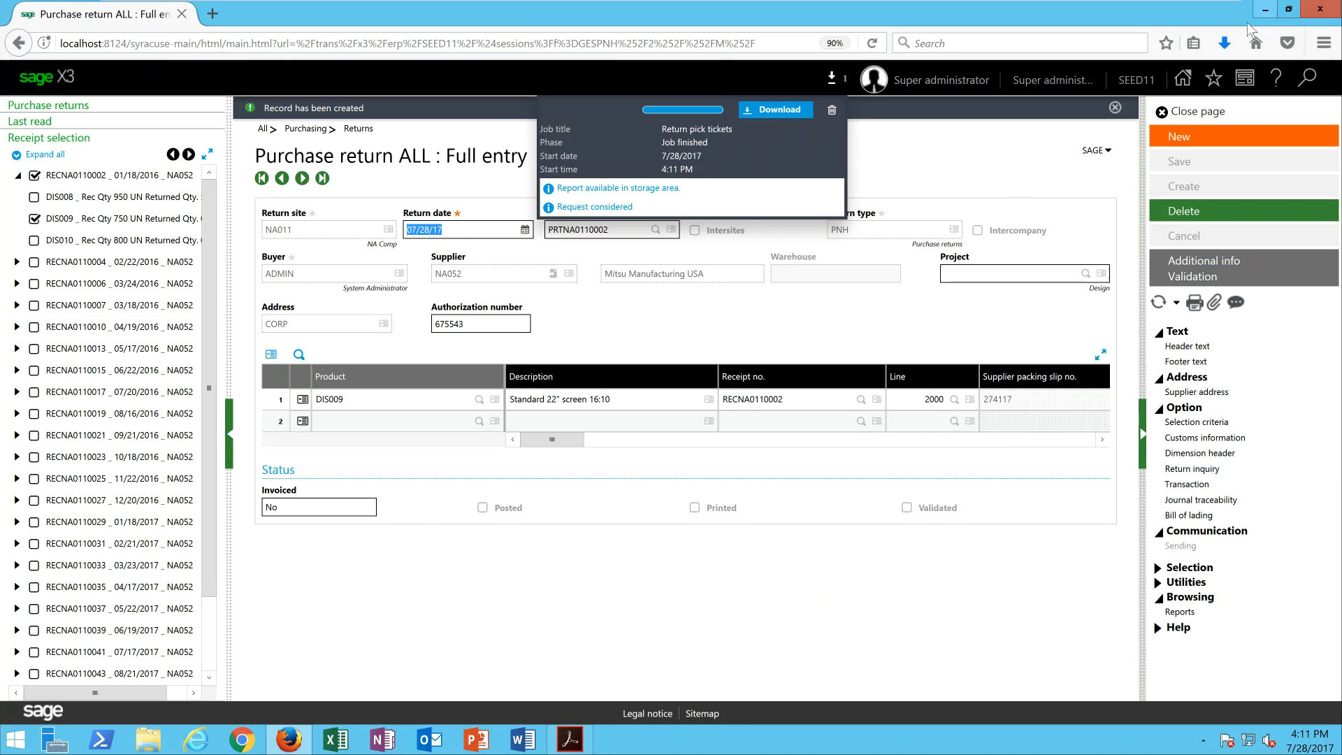
click(831, 111)
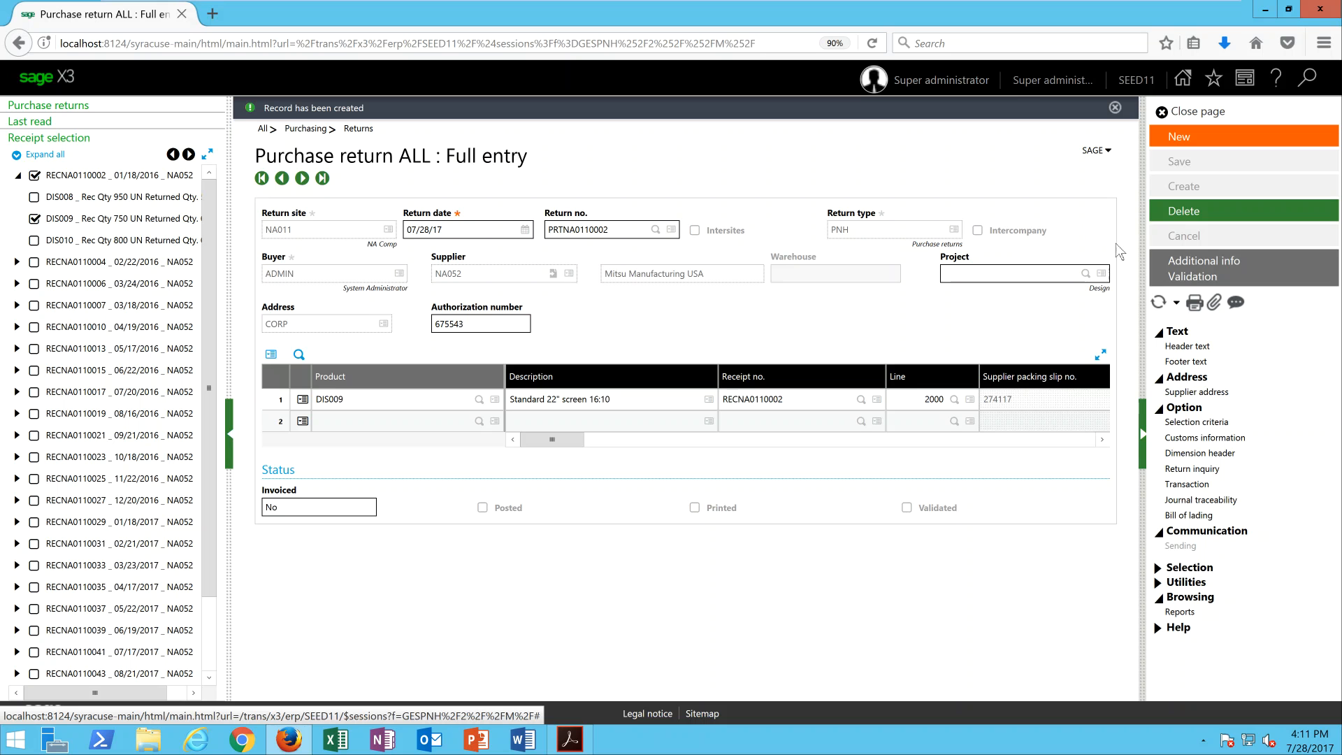
Validate the purchase return, accept that it can no longer be modified or deleted, and close the validation log.
click(1192, 277)
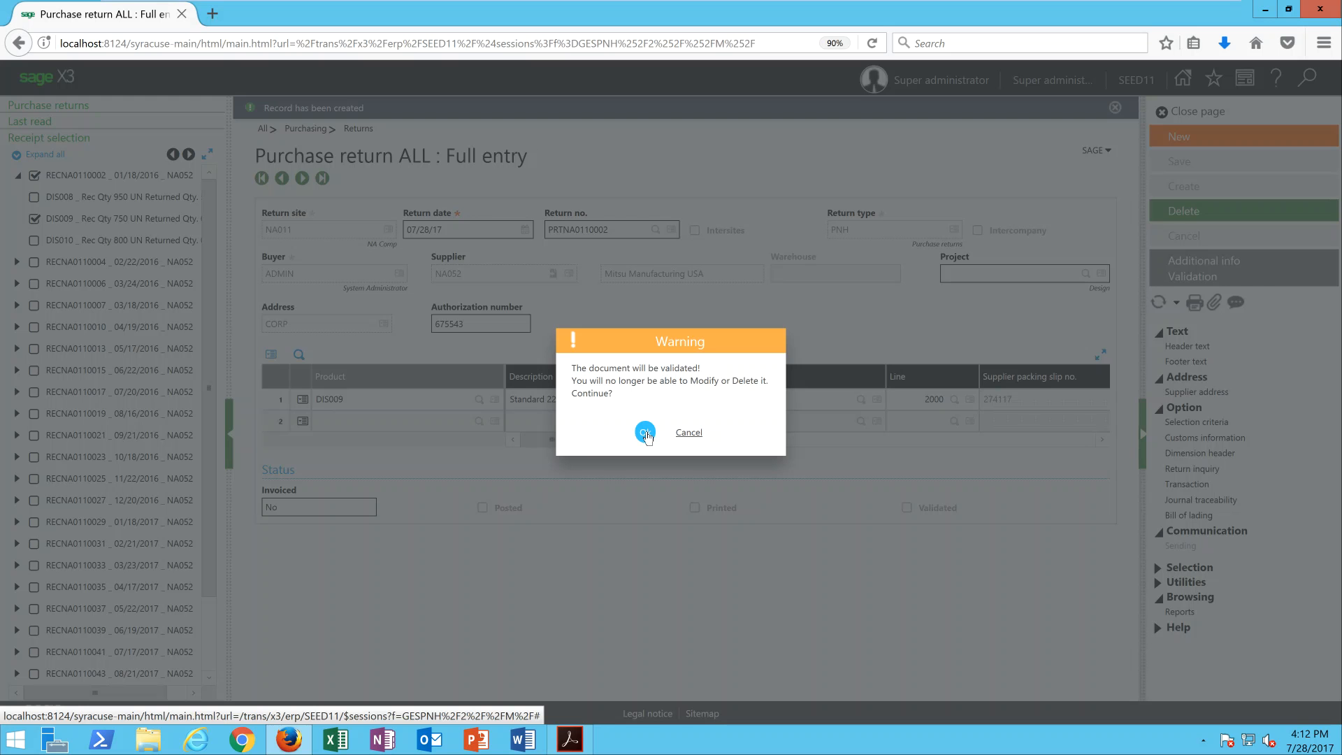
click(645, 433)
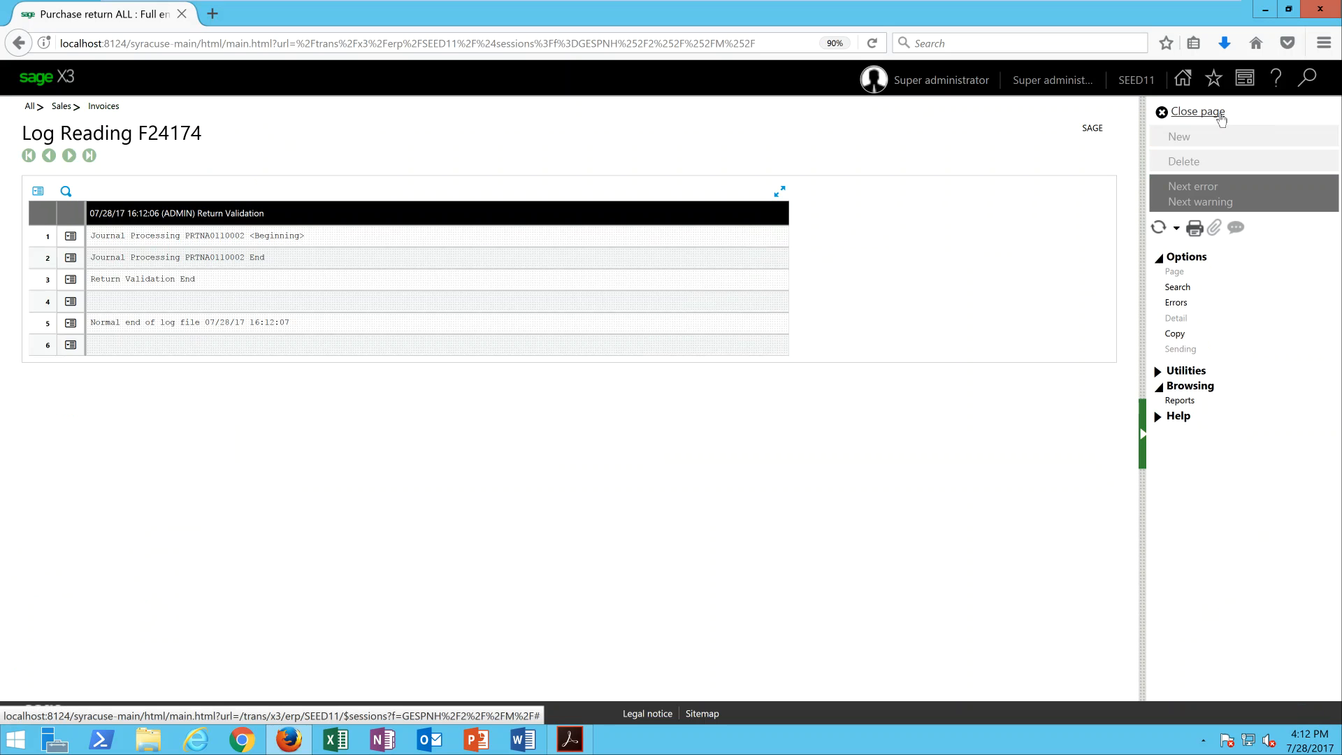
click(1197, 112)
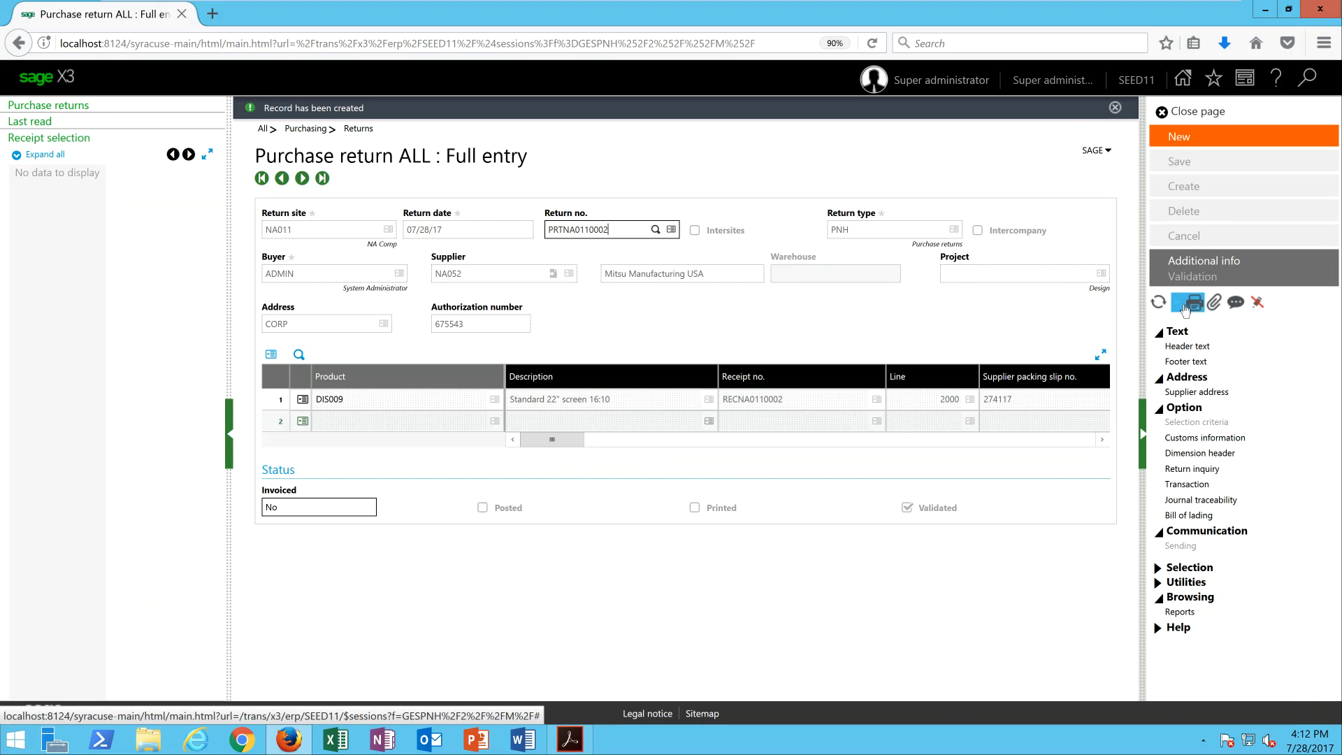
Print the return record with the BONRET2 Fixd footer return notes report and open the PDF in Adobe Acrobat Reader.
click(1195, 304)
click(1105, 323)
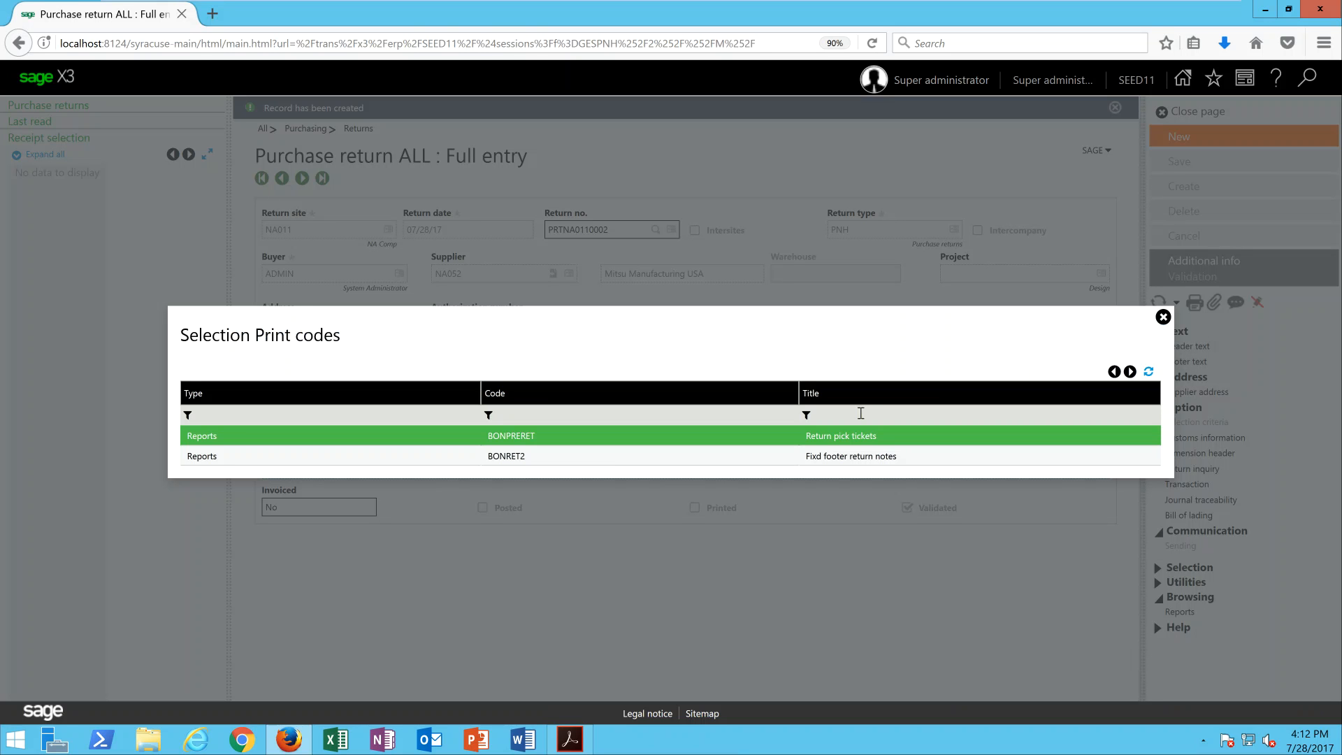
click(526, 459)
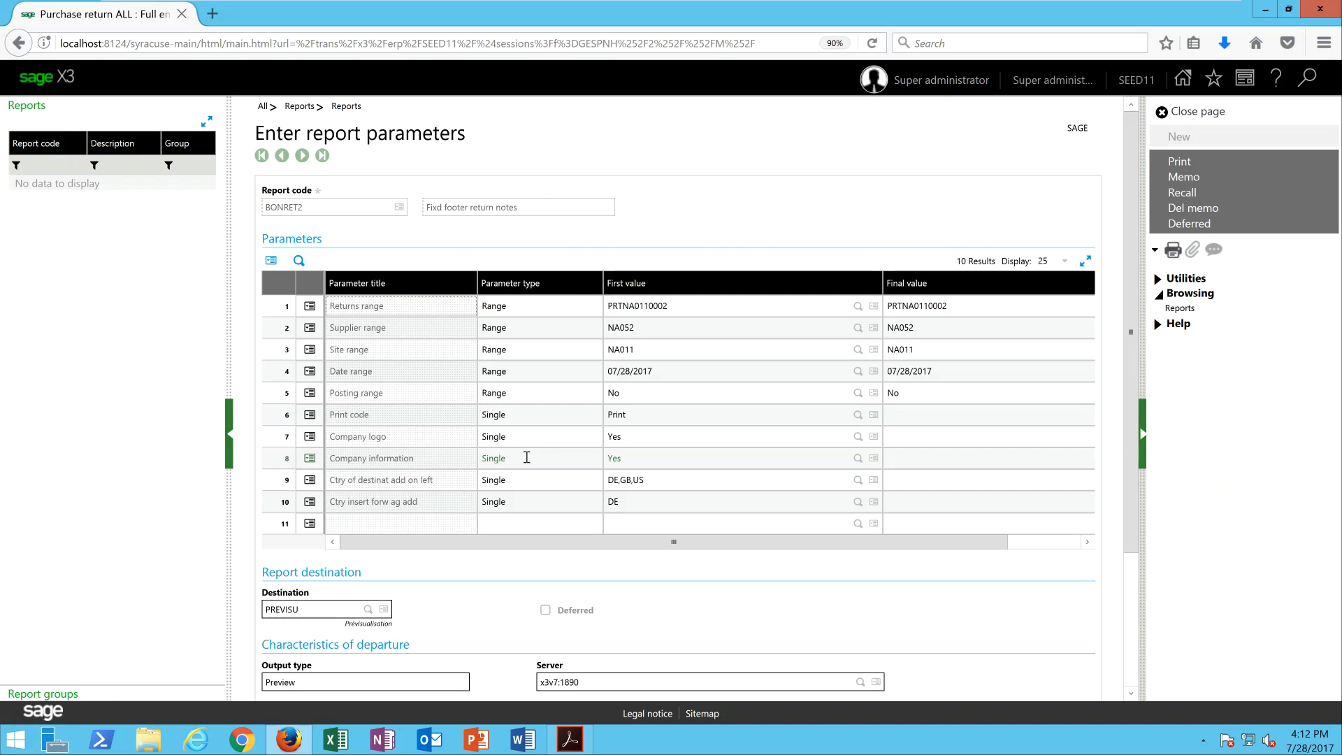
click(1186, 168)
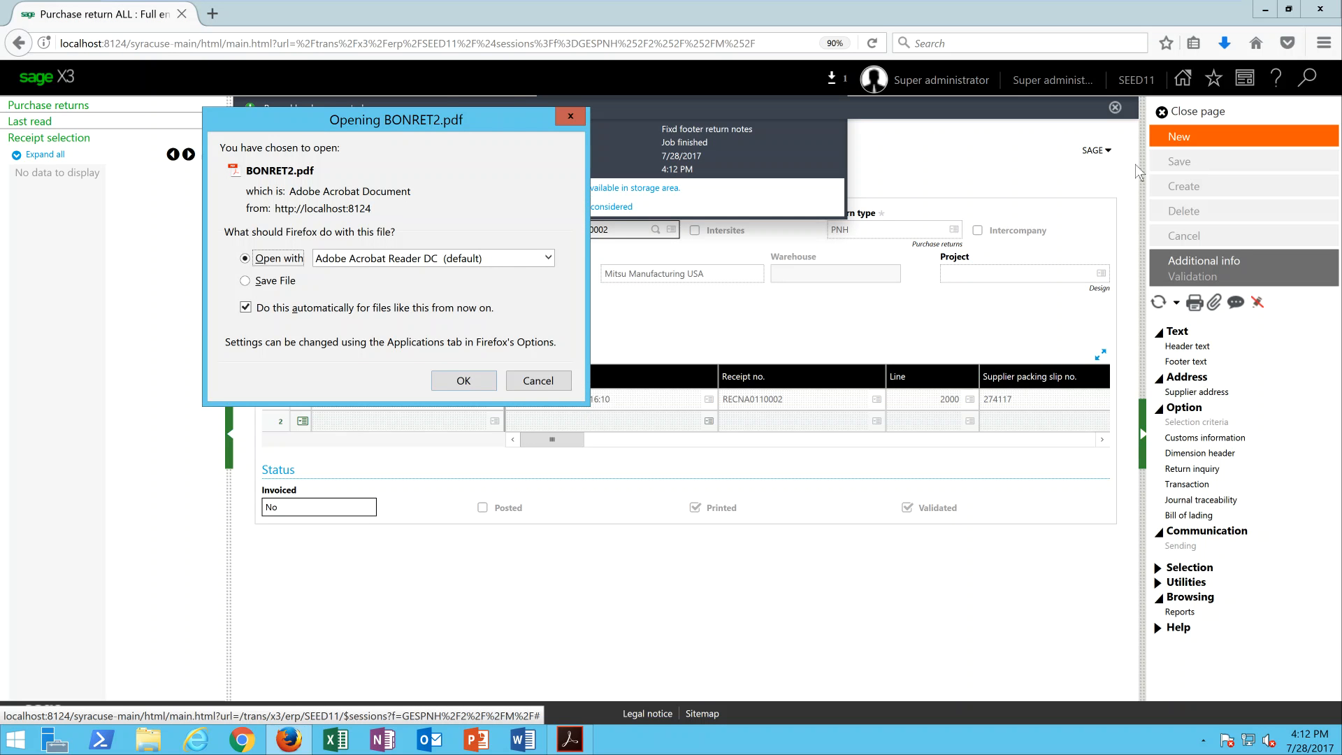
click(479, 382)
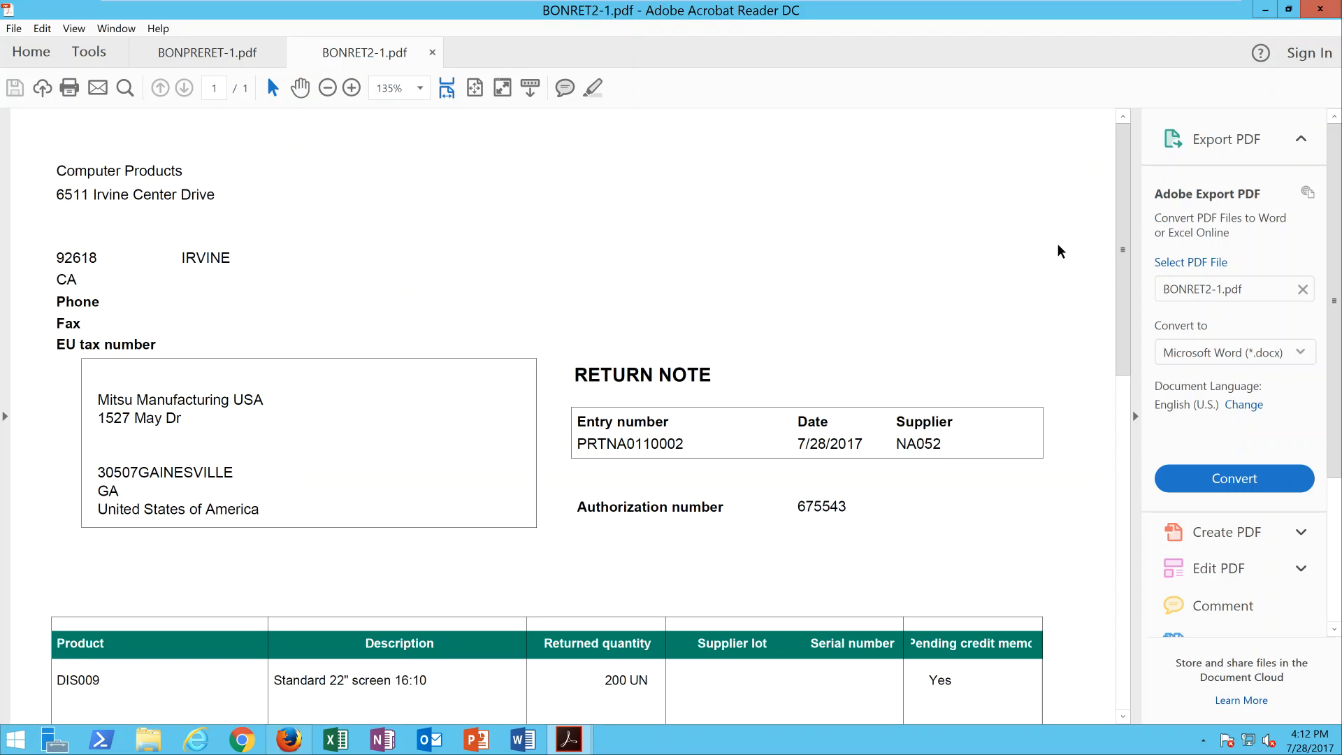
Review the return note PDF, then switch back to Sage X3 and dismiss the finished print job list.
scroll(1122, 236, down, 1)
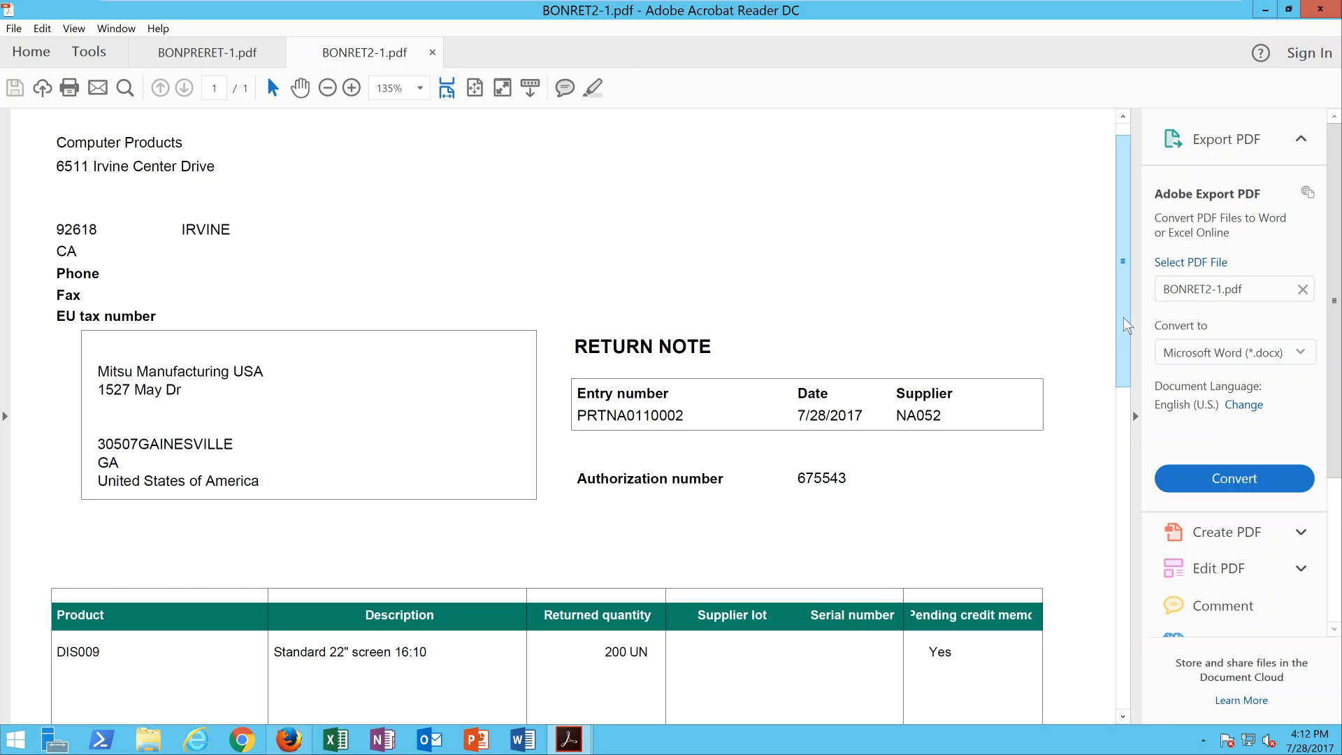
drag(1121, 343, 1112, 183)
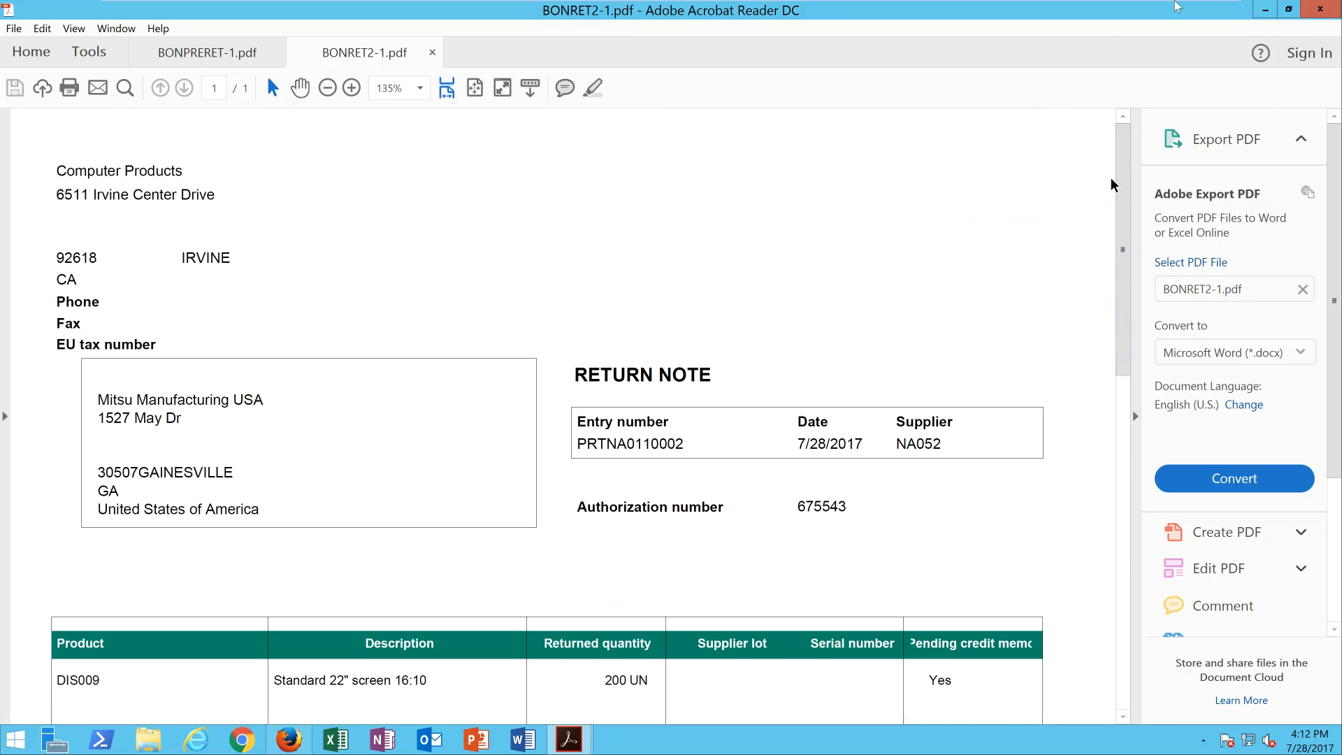
click(1263, 14)
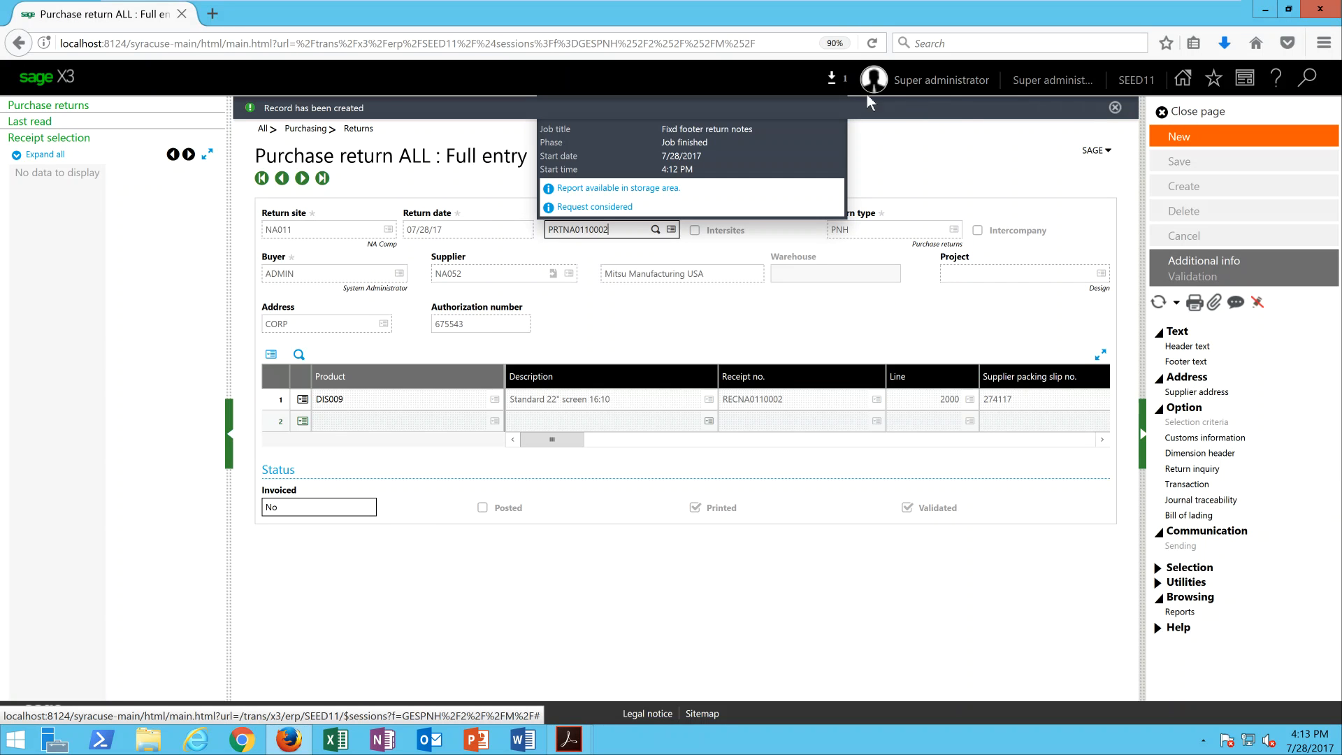
click(835, 79)
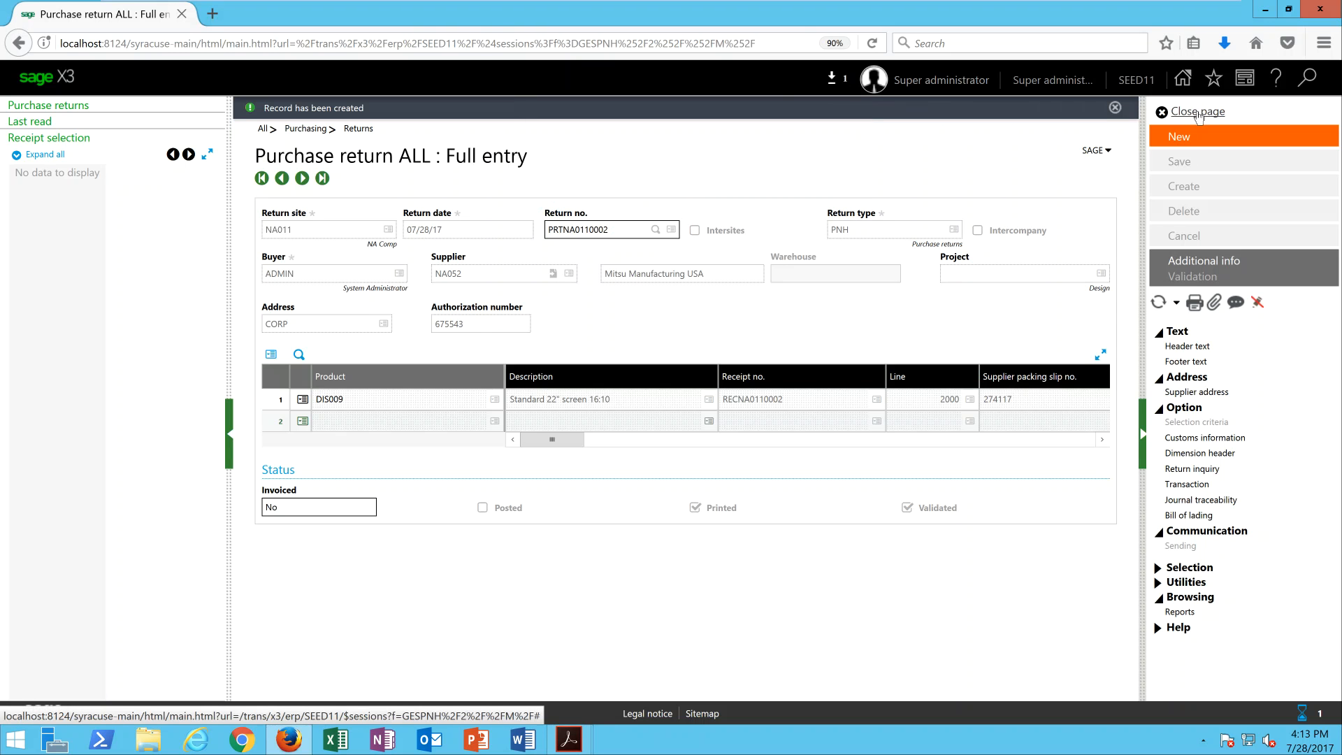
Leave the purchase return and open the Bill of lading function for purchasing returns.
click(1197, 112)
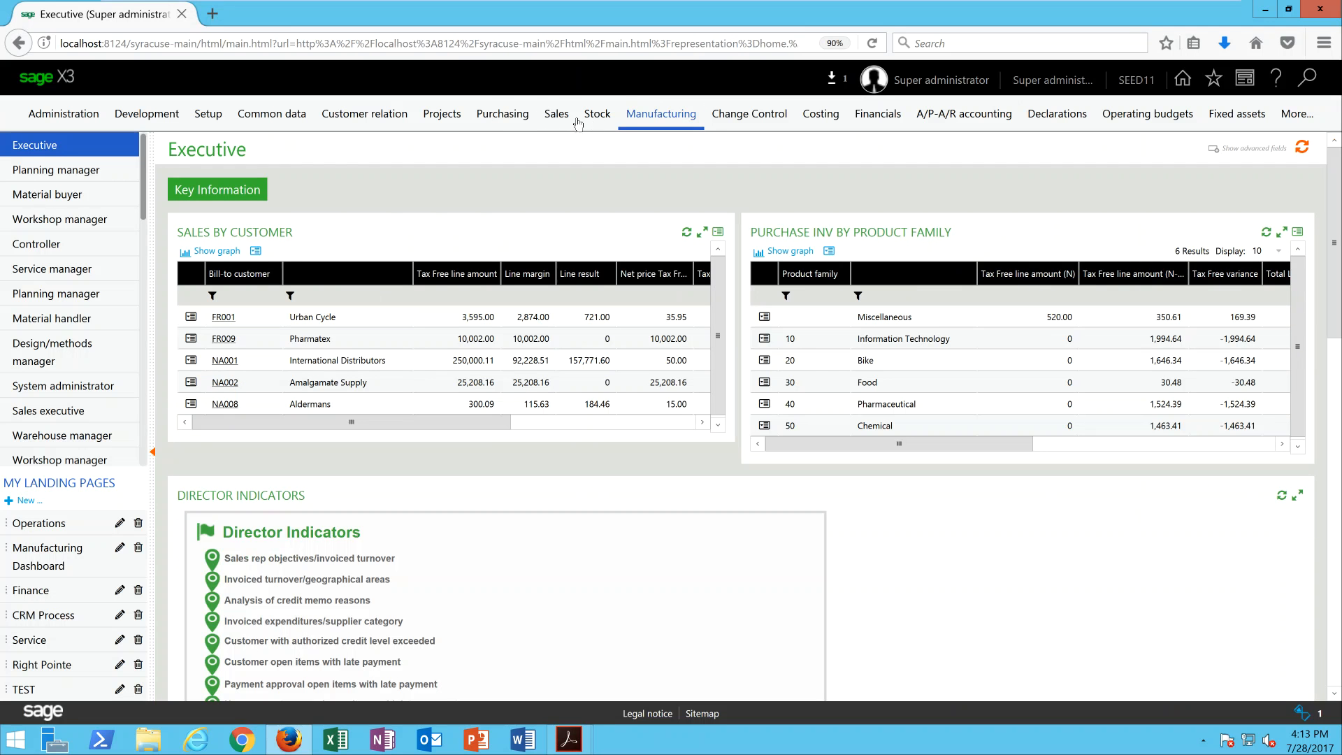
click(500, 121)
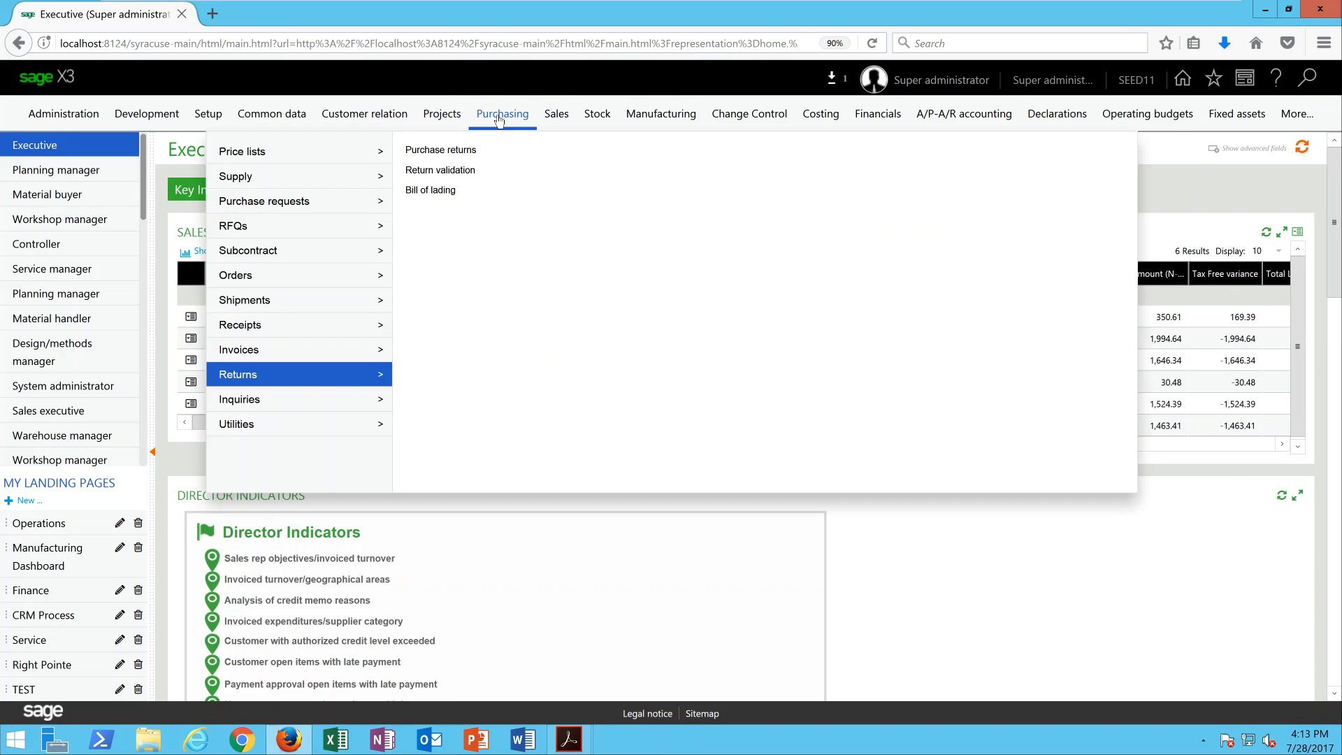
mouse_move(318, 378)
click(439, 190)
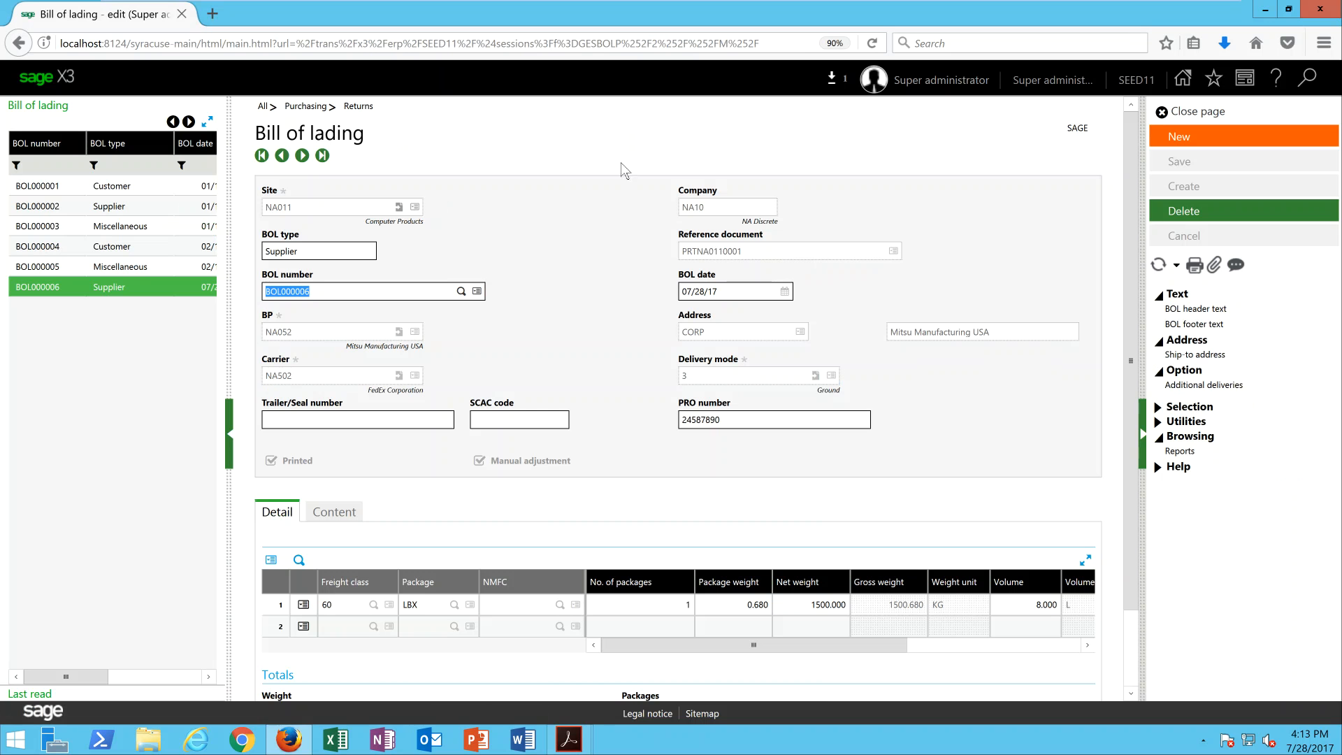
Start a new bill of lading for site NA011 with BOL type Supplier.
click(1230, 136)
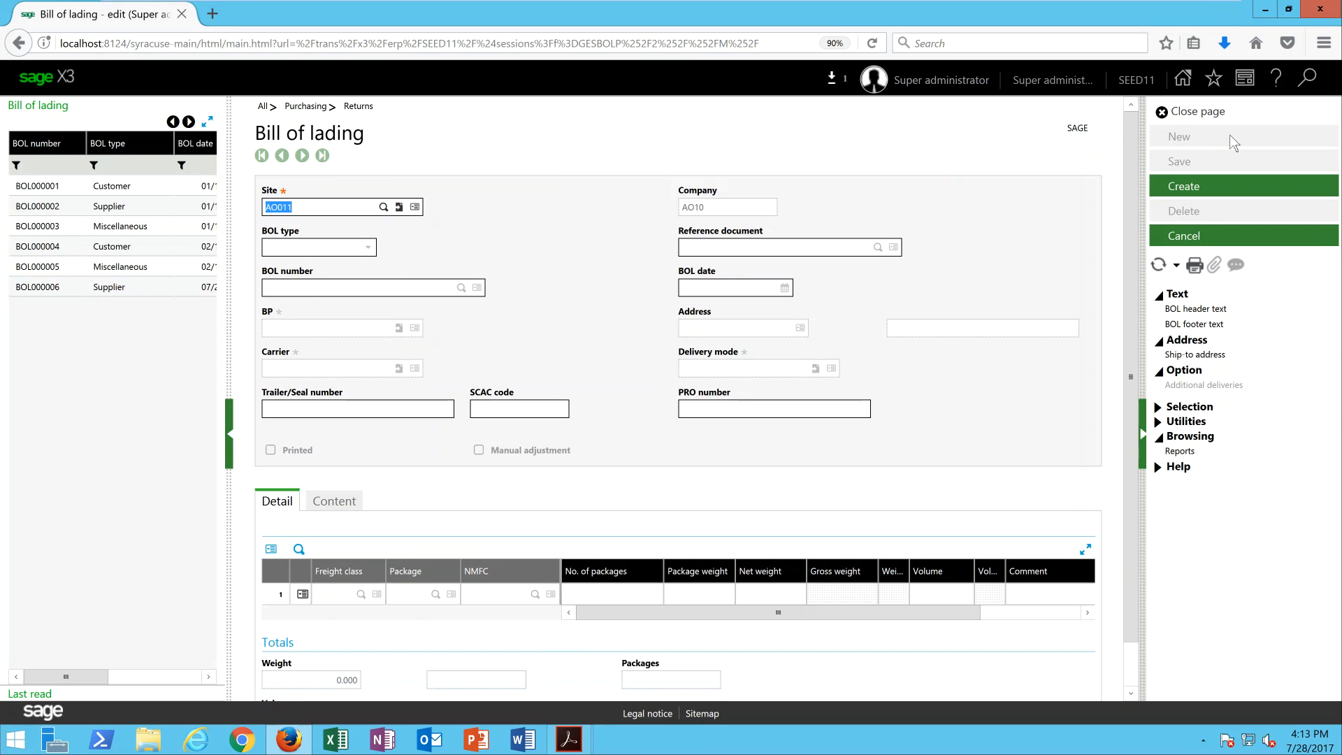
text(na011)
key(Tab)
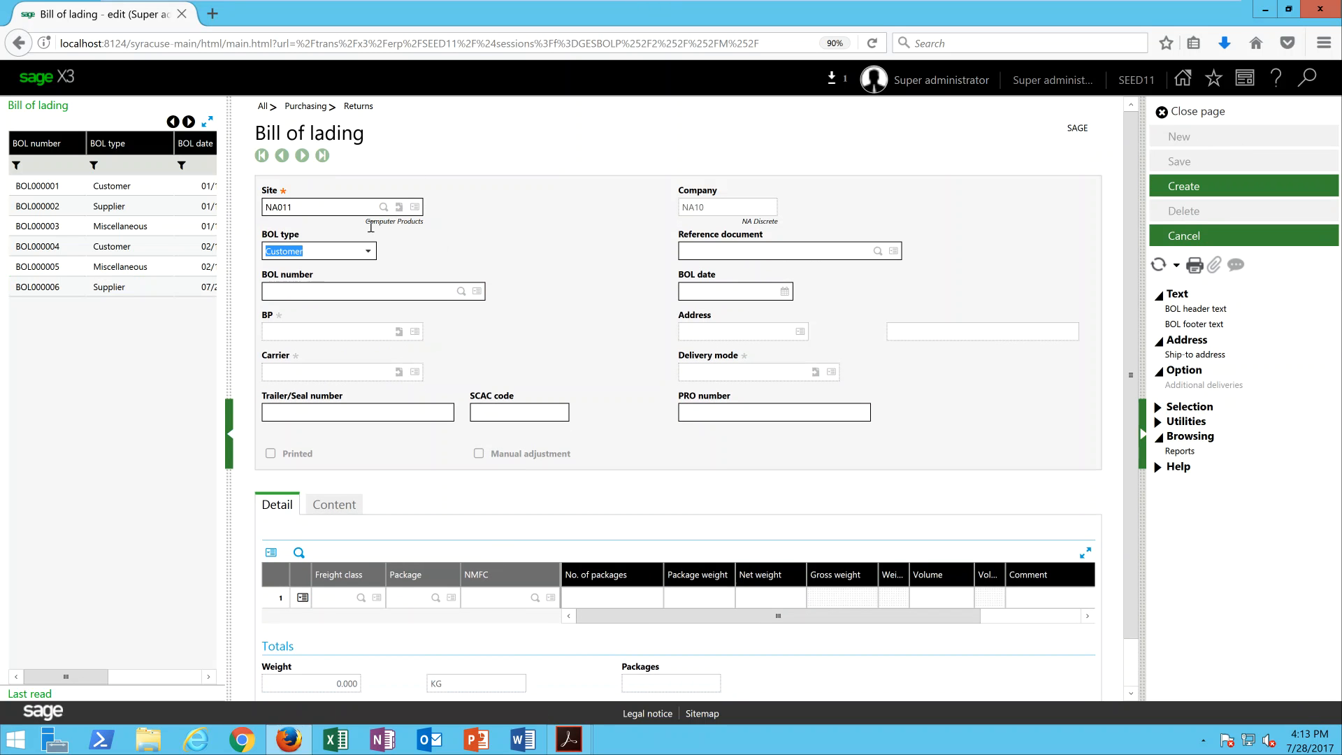
click(364, 253)
click(332, 288)
Select purchase return PRTNA0110002 as the bill of lading's reference document and enter PRO number 677889-00.
click(842, 253)
click(877, 251)
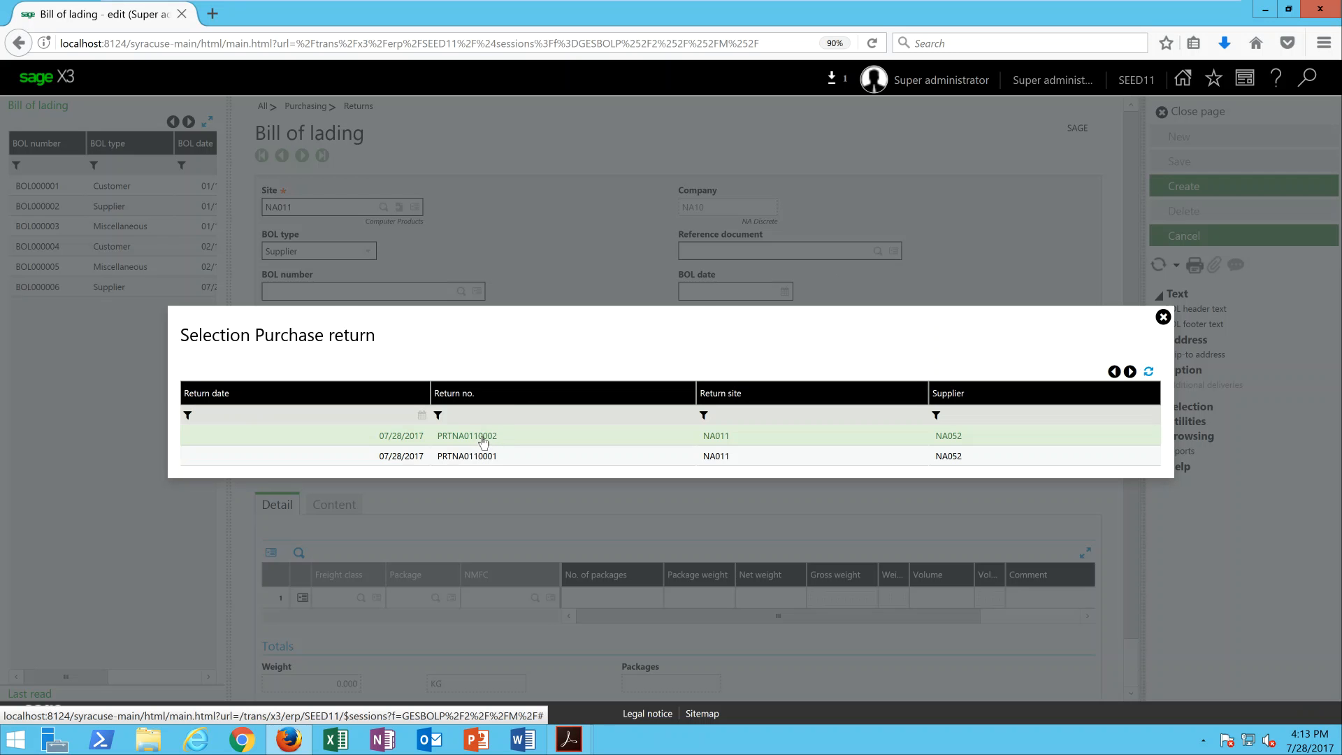
click(483, 439)
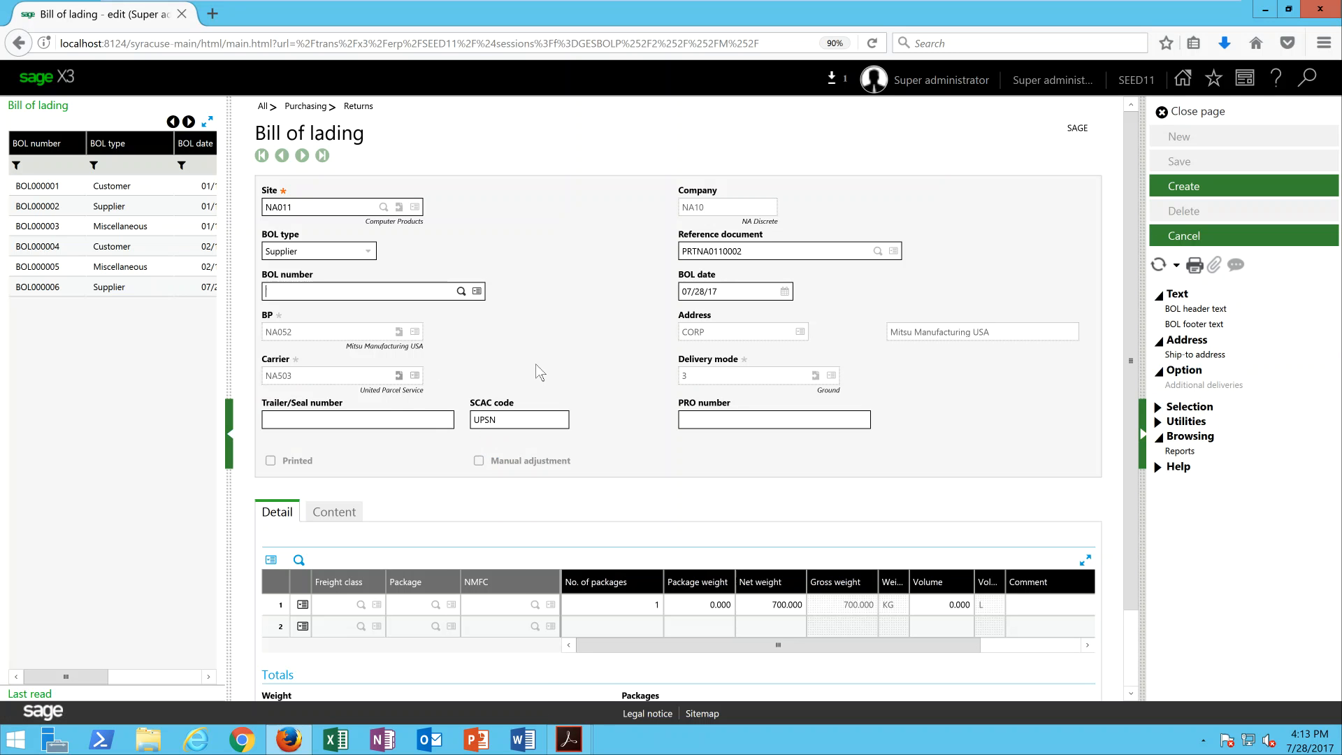
click(711, 416)
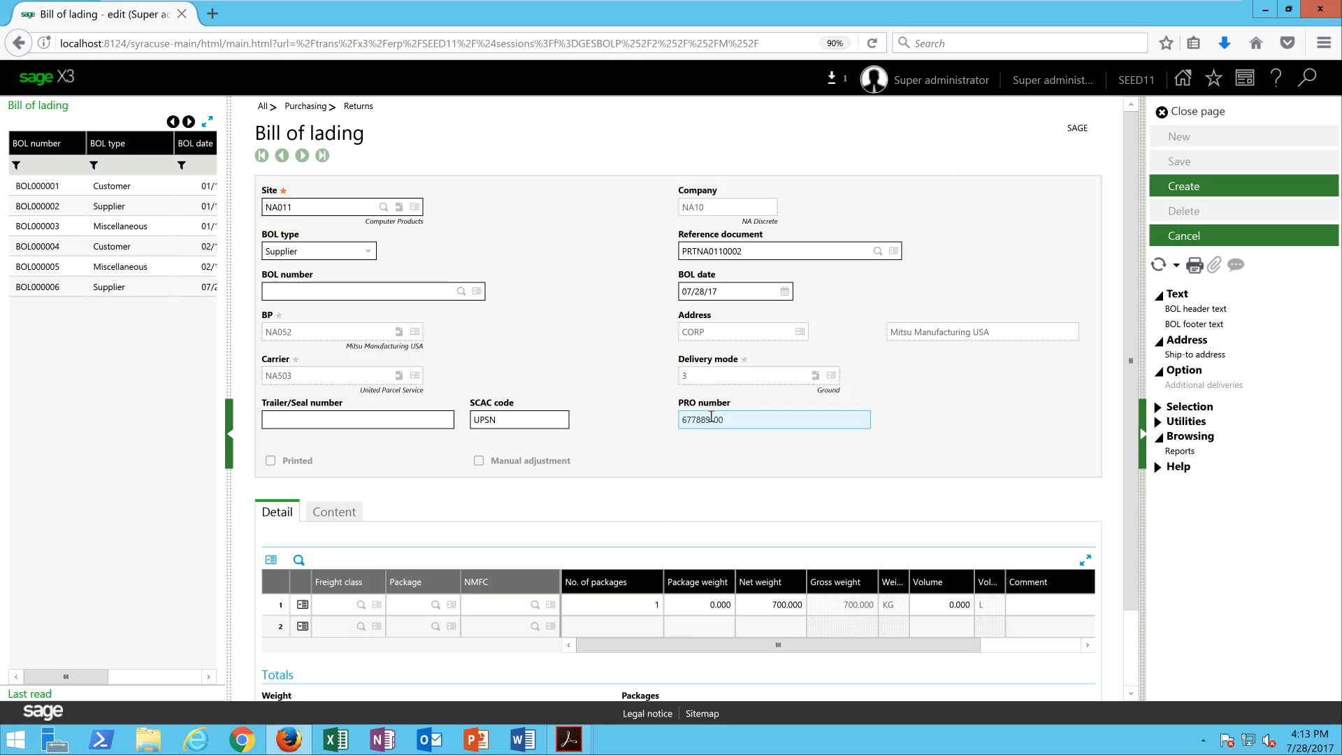
Set the first detail line's freight class to 60 and its package to GC (Big box), leaving NMFC empty.
click(341, 605)
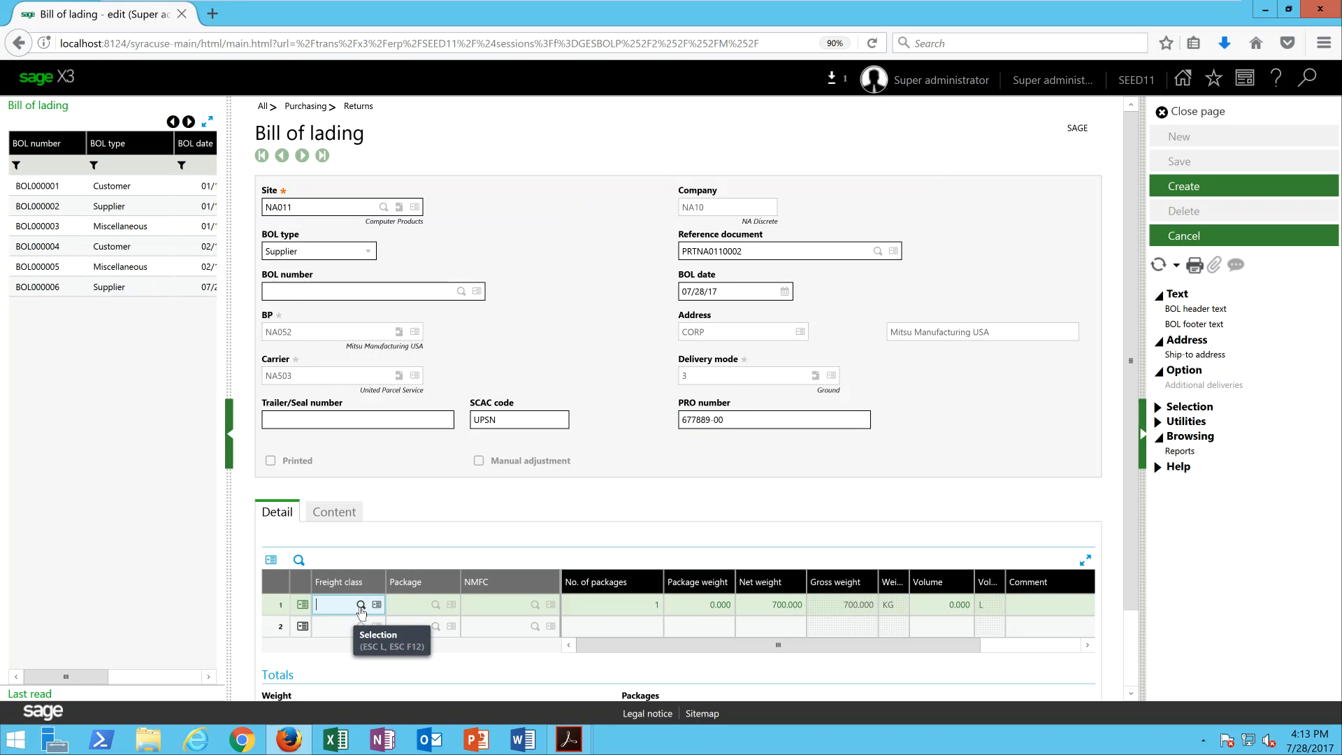
click(361, 606)
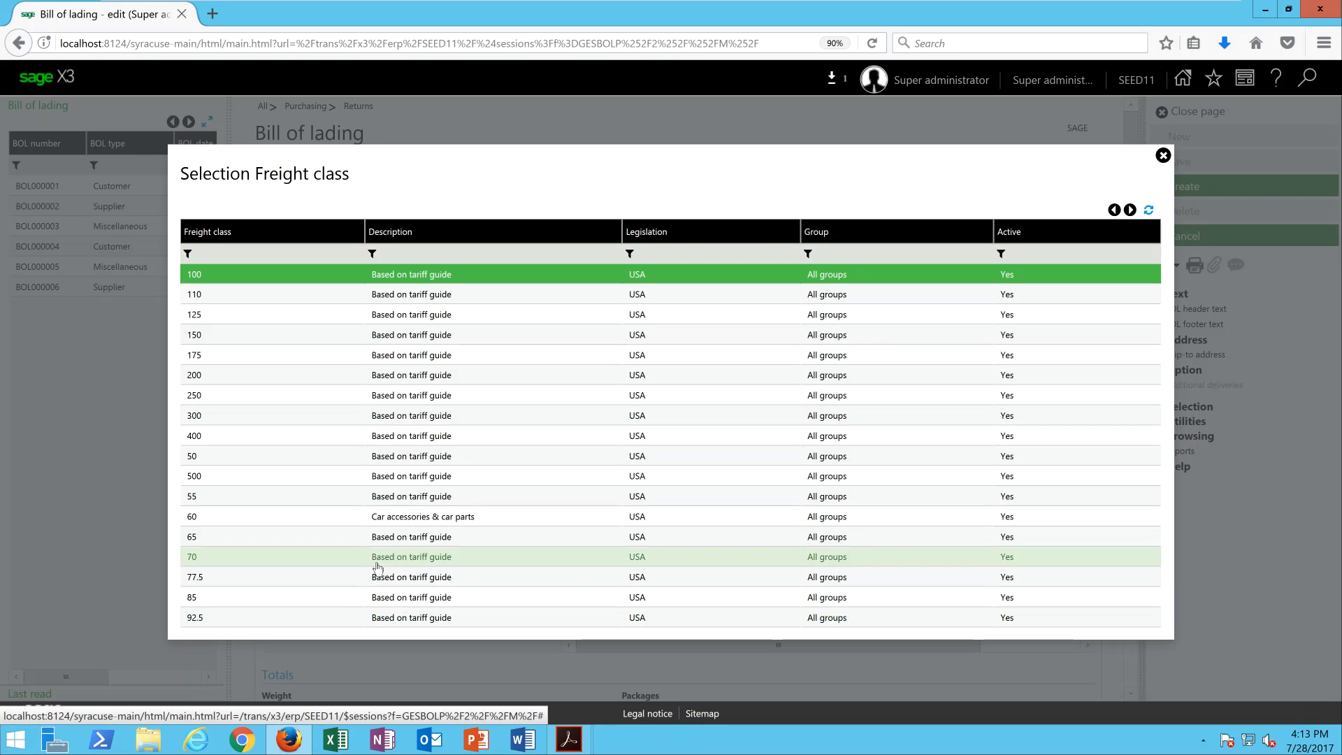
click(411, 524)
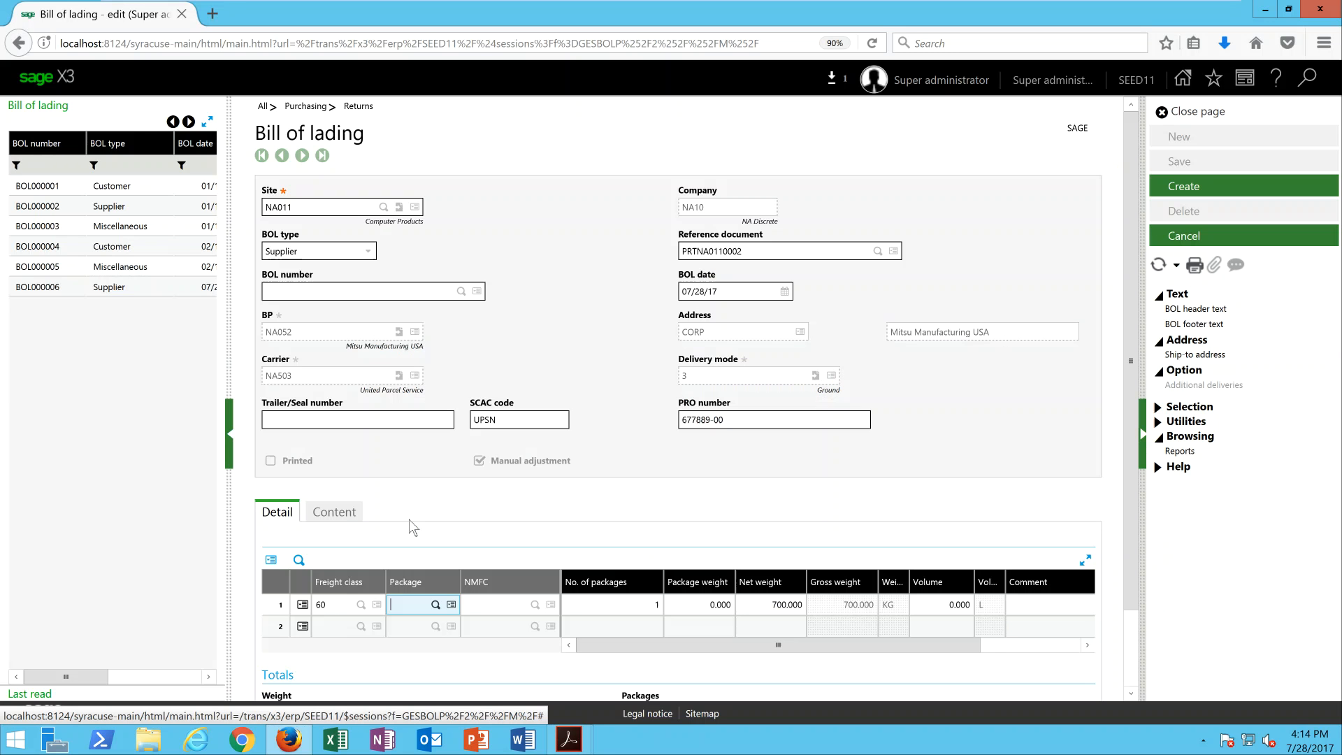
click(436, 605)
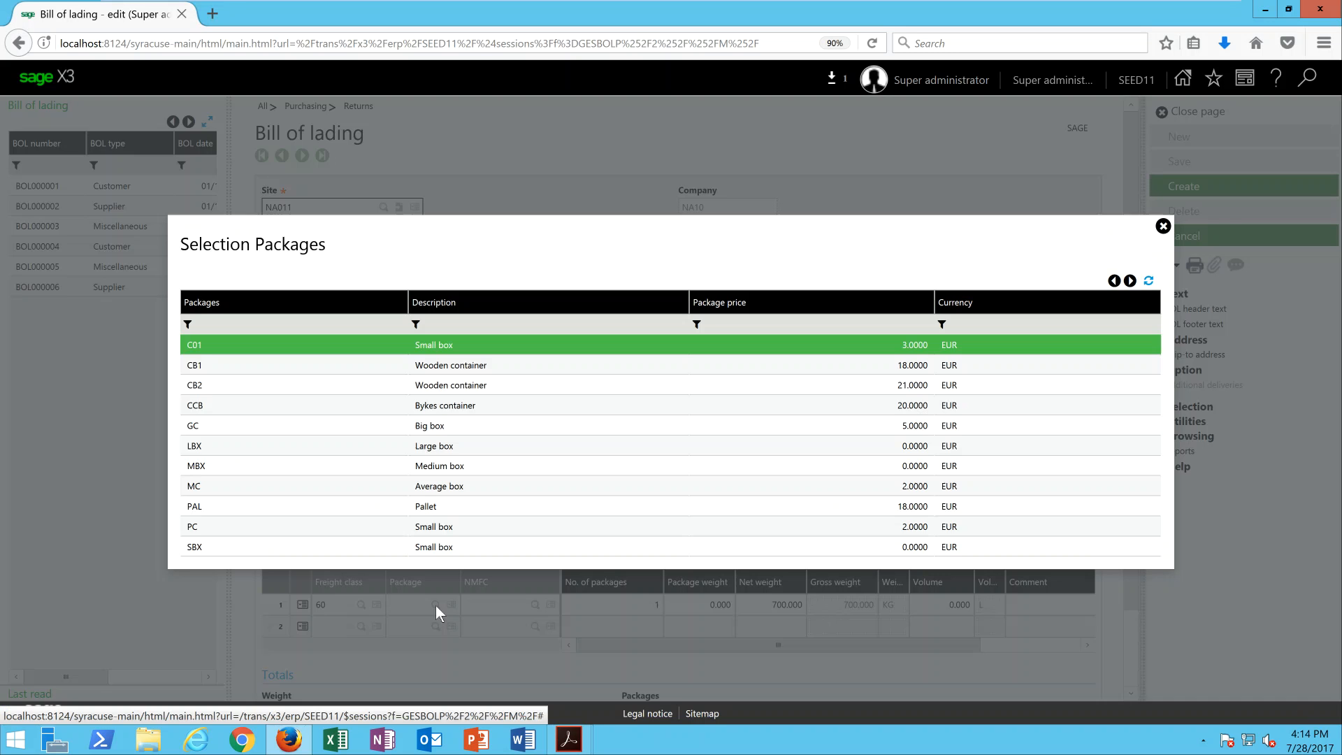
click(401, 429)
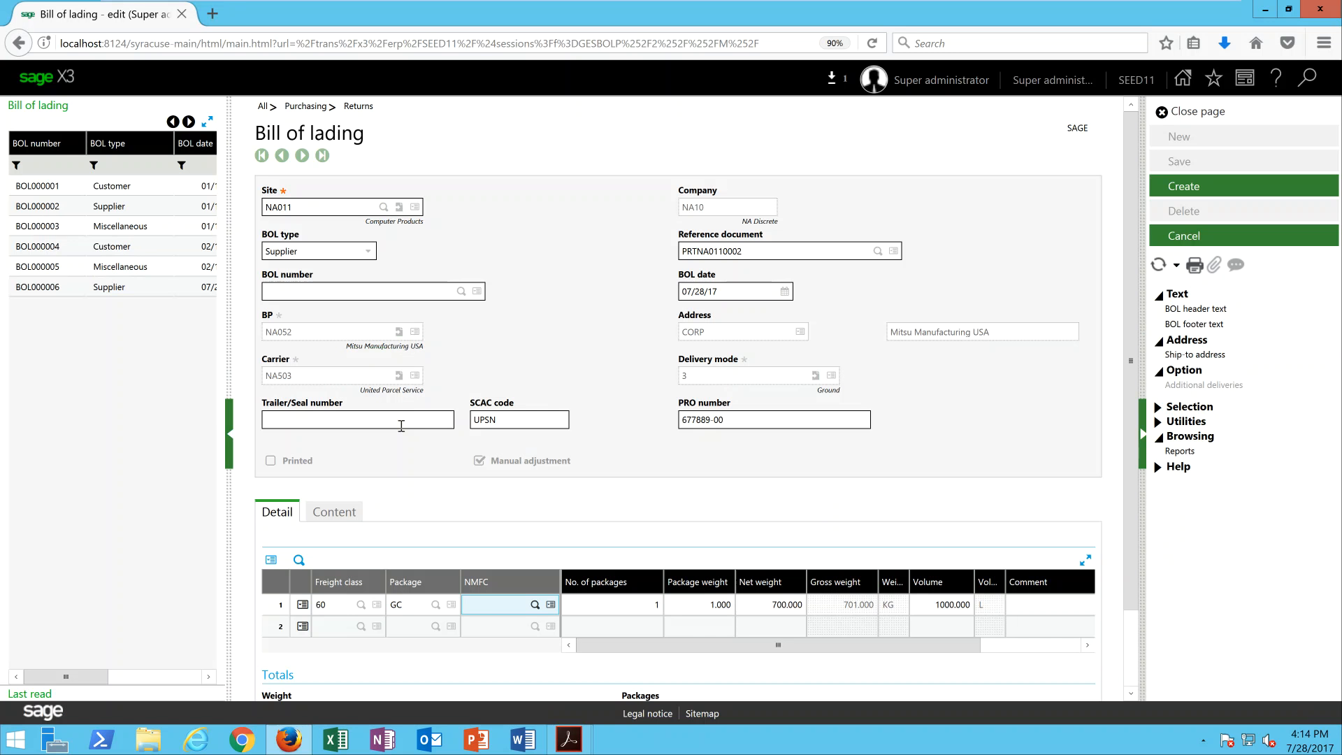
key(Tab)
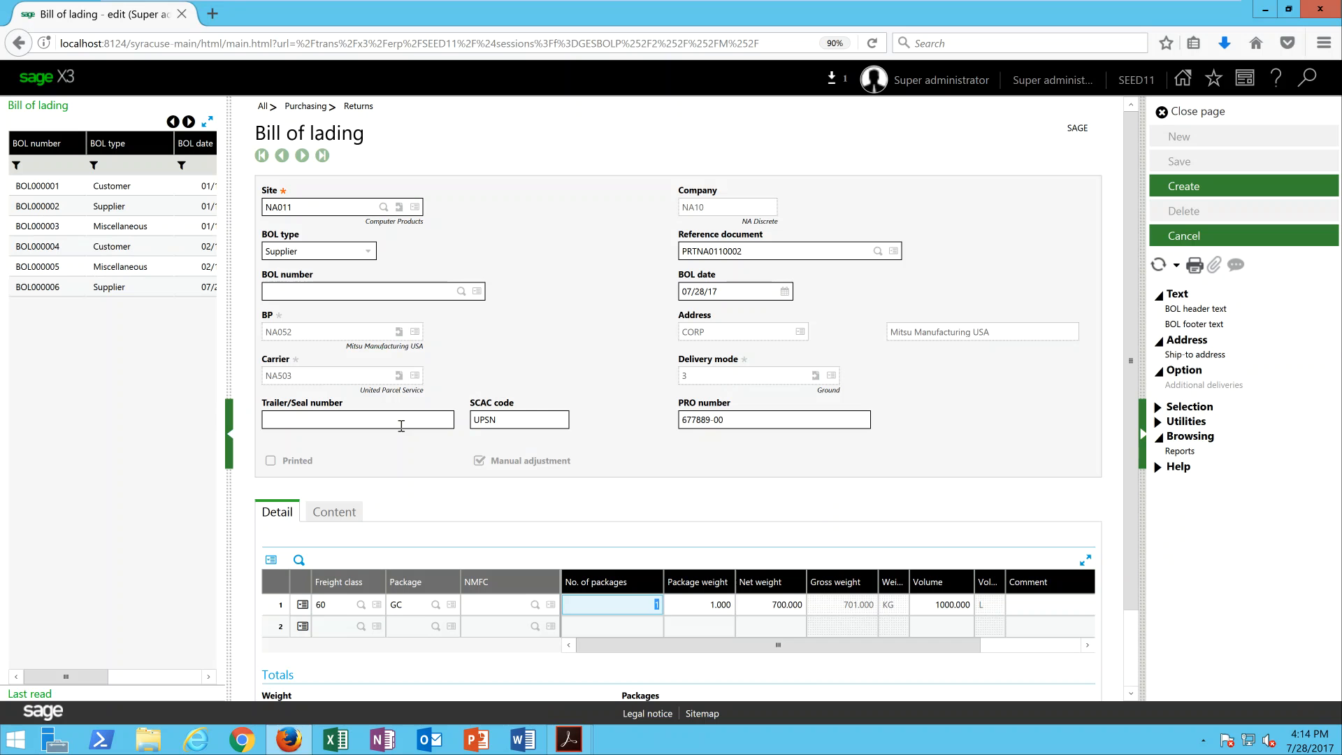
Enter the comment "Item Description" on the detail line, check the referenced content, and create the bill of lading.
click(1050, 604)
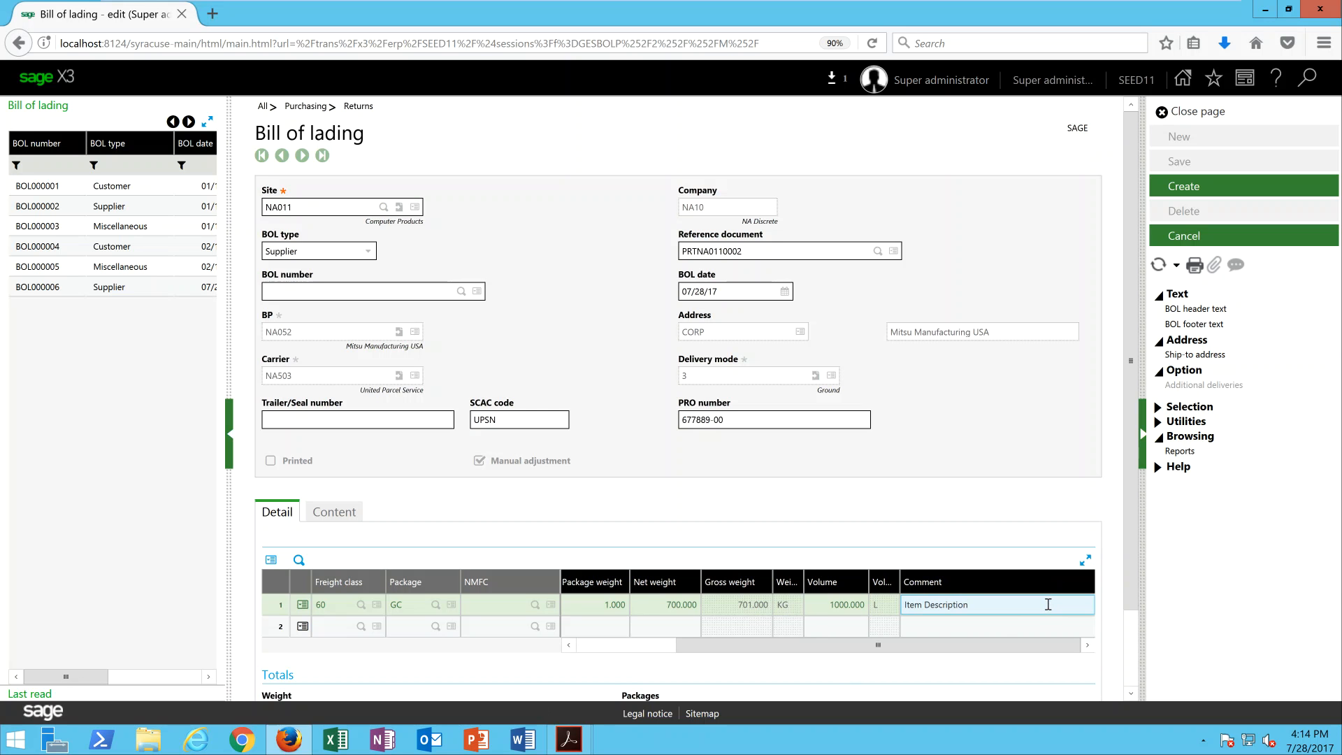
click(344, 520)
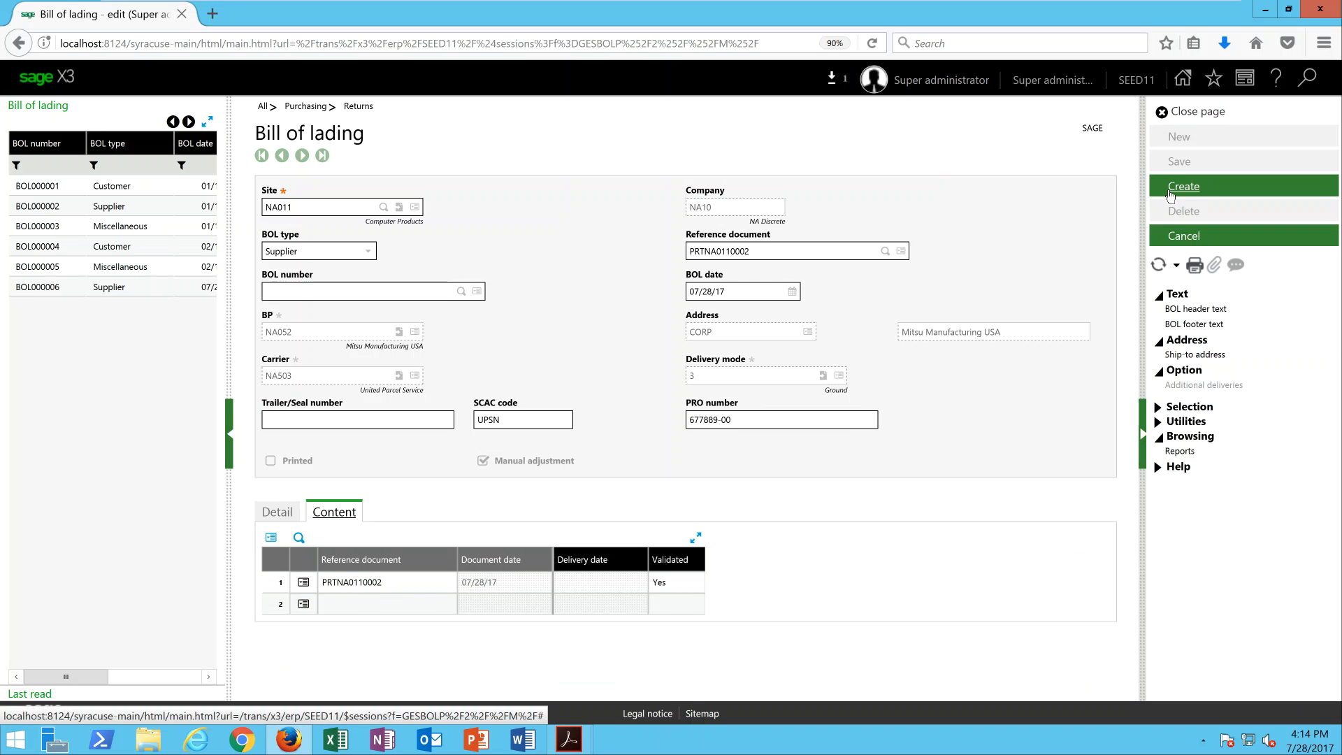
click(1174, 186)
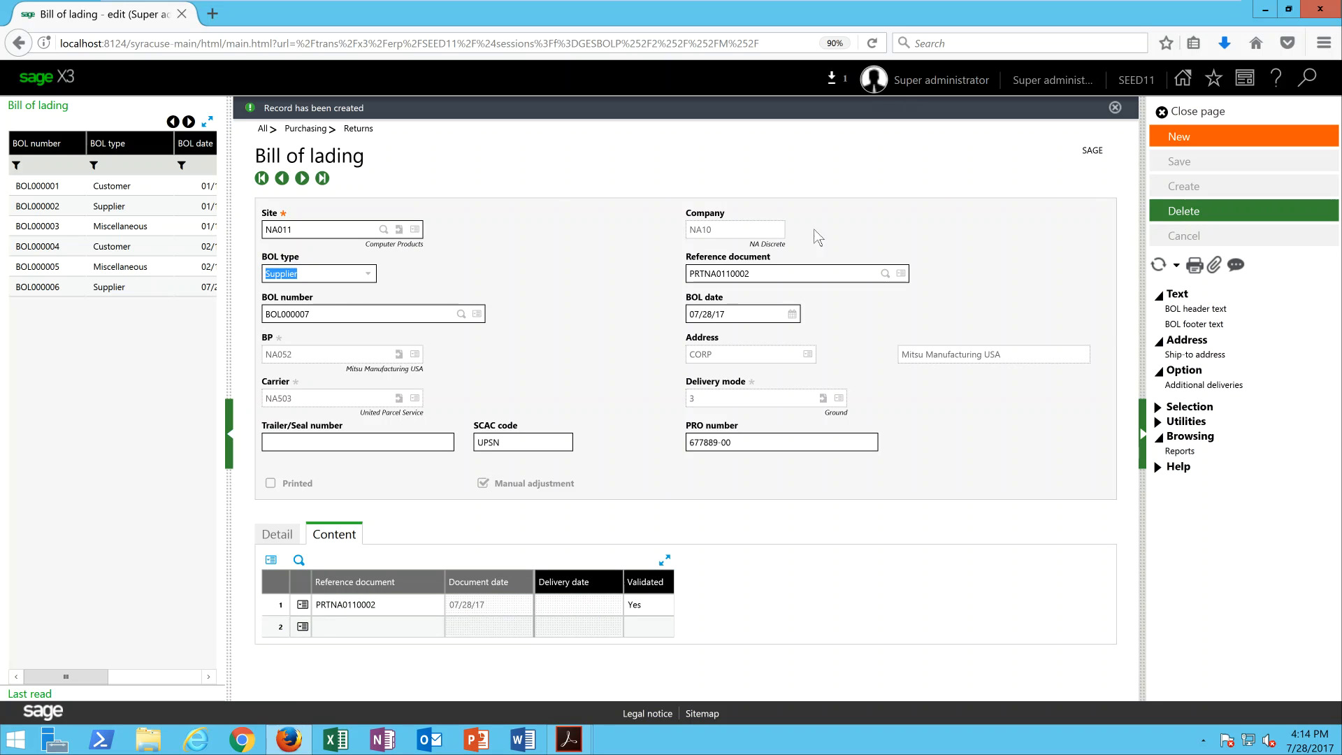
Print the bill of lading record with the BILLLAD report, view the PDF in Adobe Acrobat Reader, and return to Sage X3.
click(1192, 268)
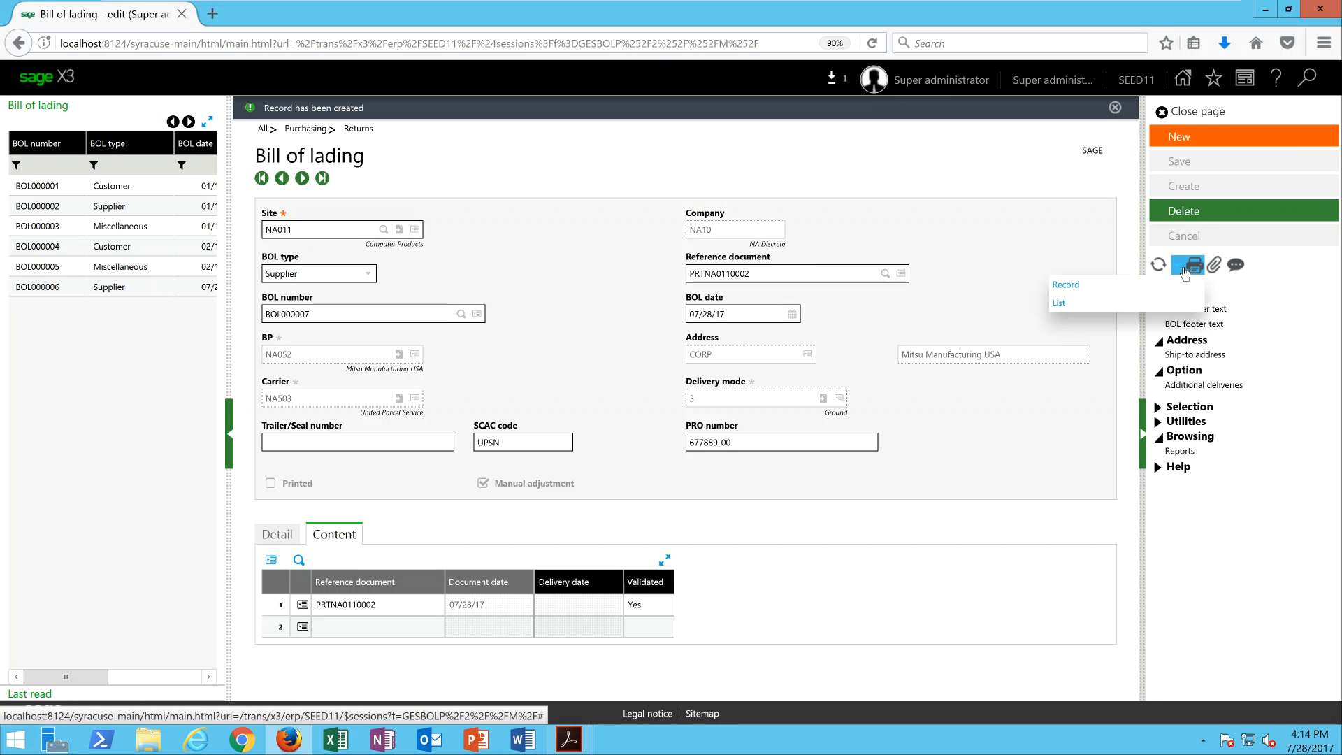
click(1099, 288)
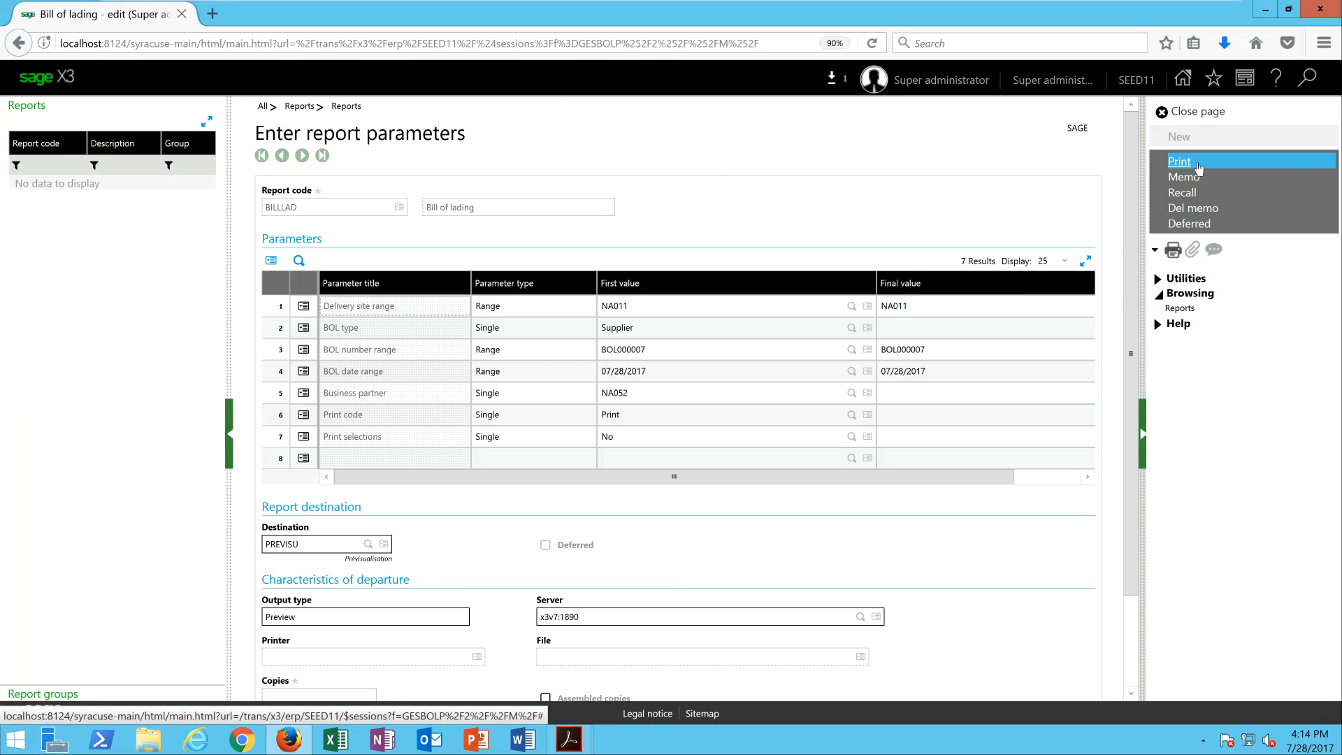
click(1197, 168)
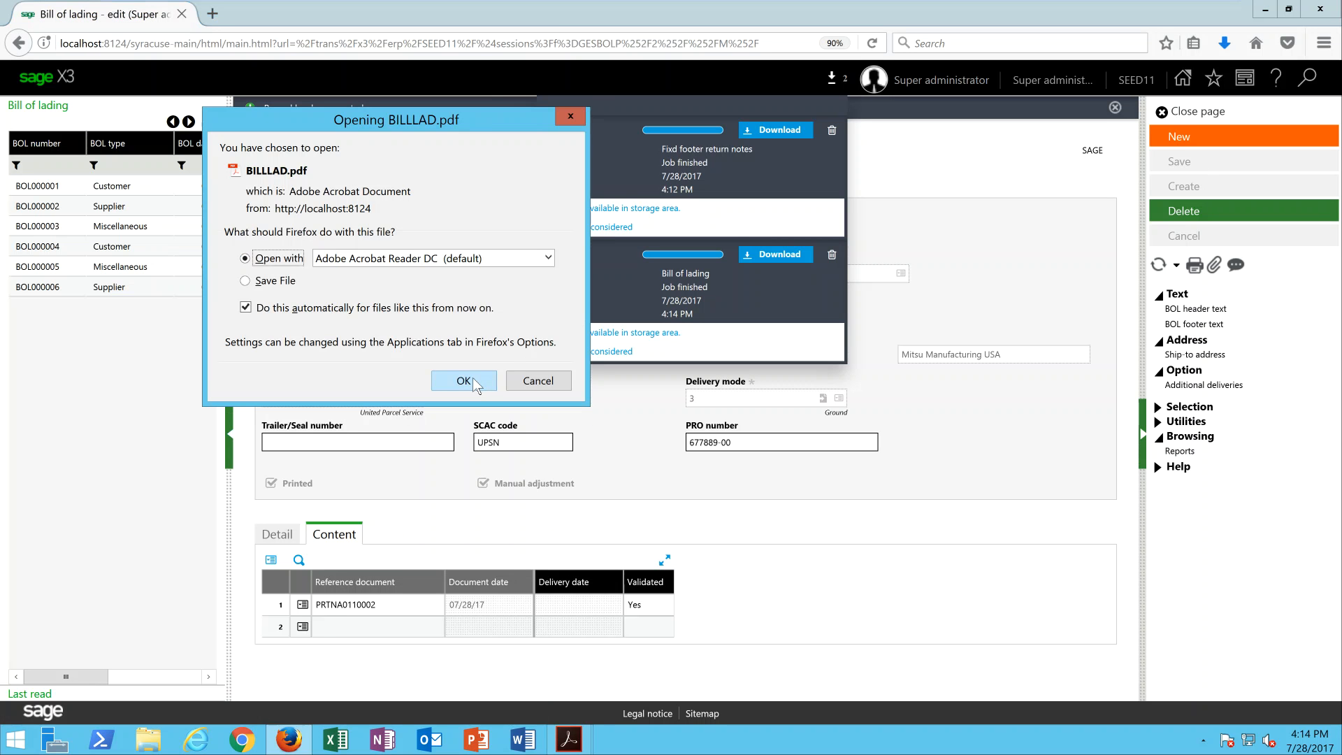
click(463, 381)
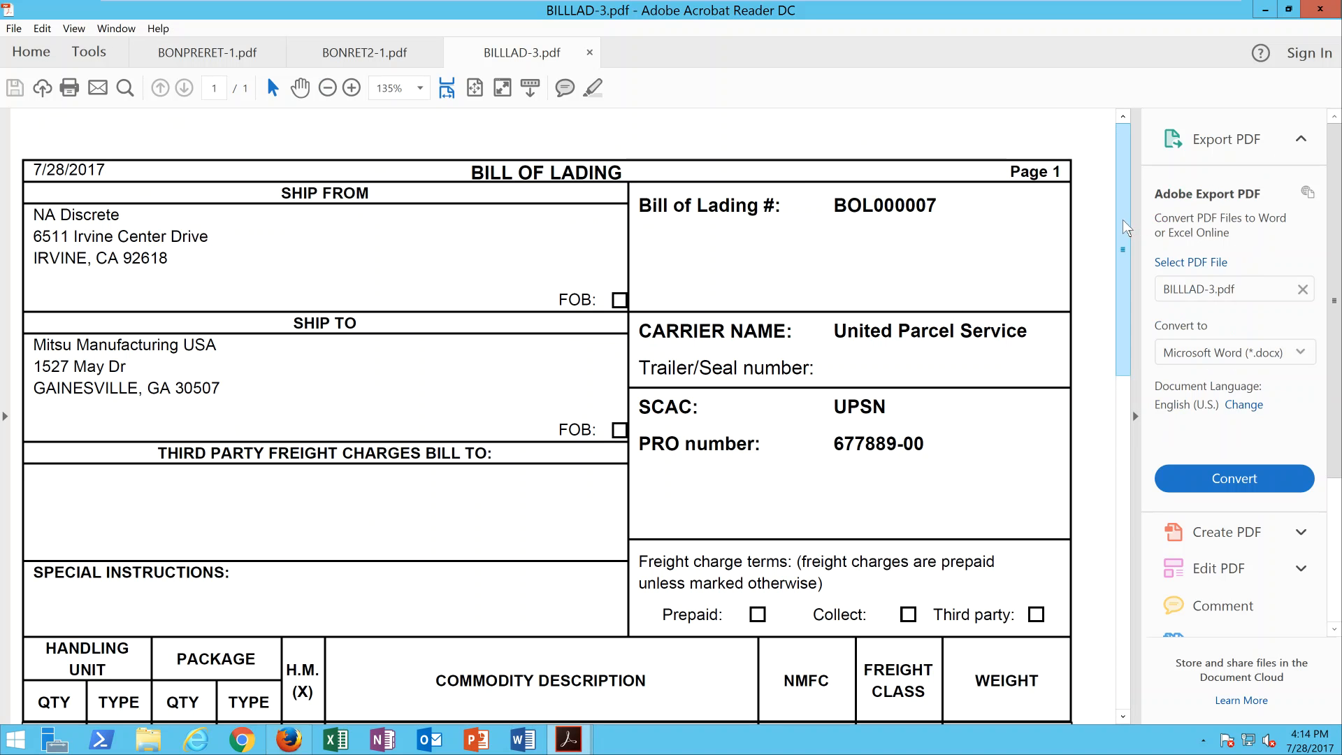
mouse_move(1126, 228)
mouse_down()
mouse_move(1133, 572)
mouse_move(1120, 413)
mouse_move(1139, 241)
mouse_move(1258, 28)
mouse_up()
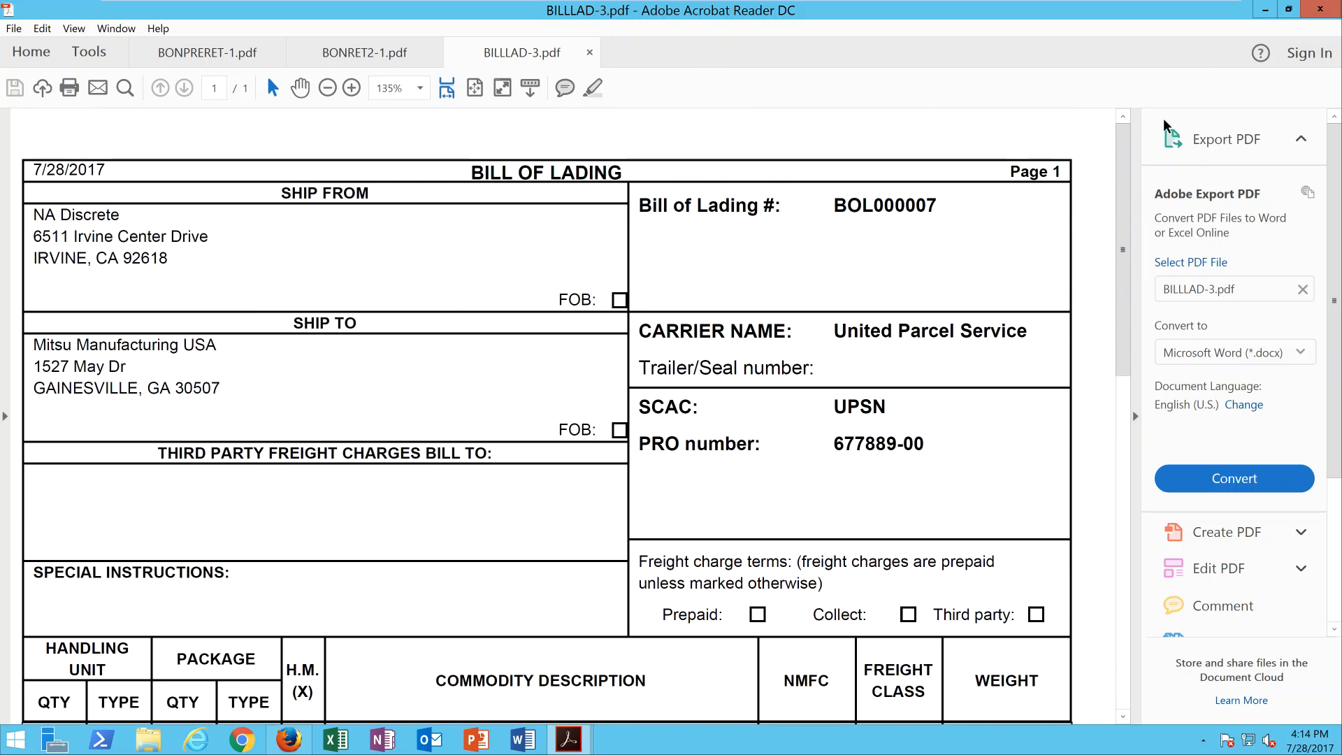
click(1265, 12)
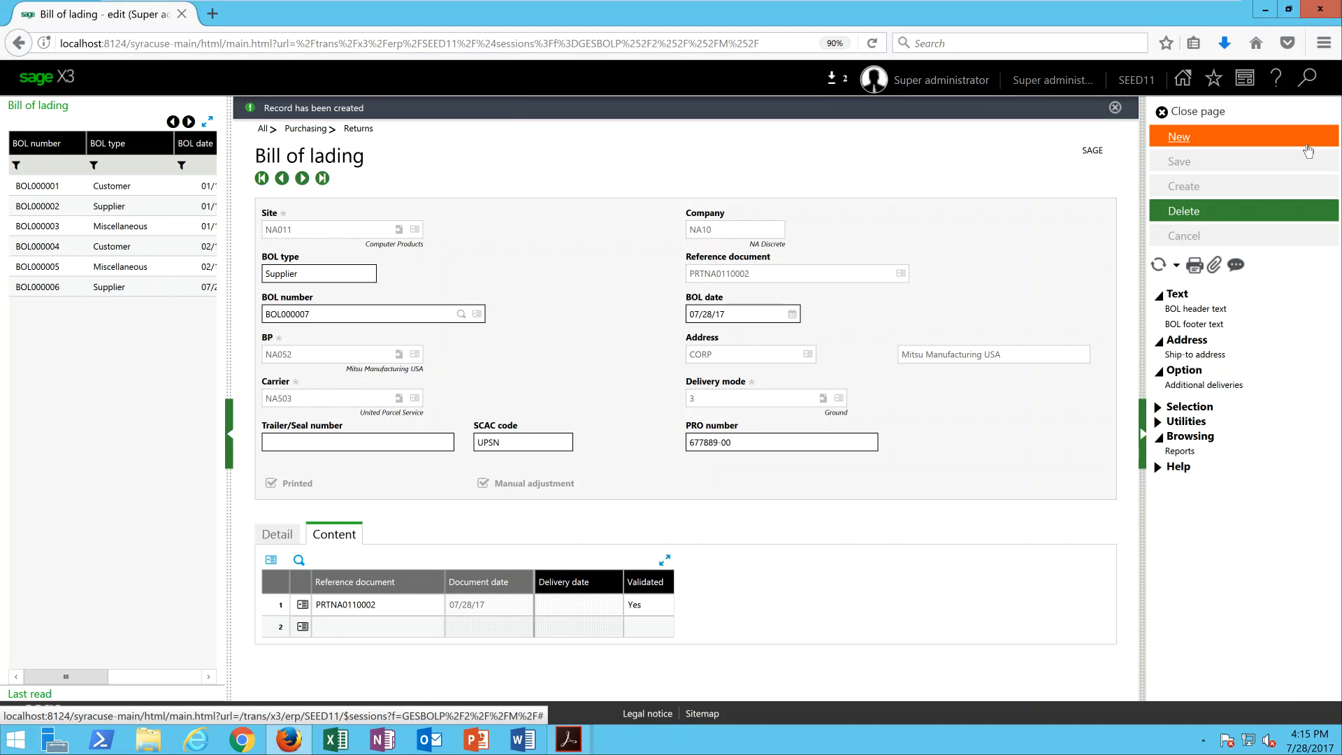
Leave the bill of lading record and open the purchasing inquiry that lists returns.
click(1209, 118)
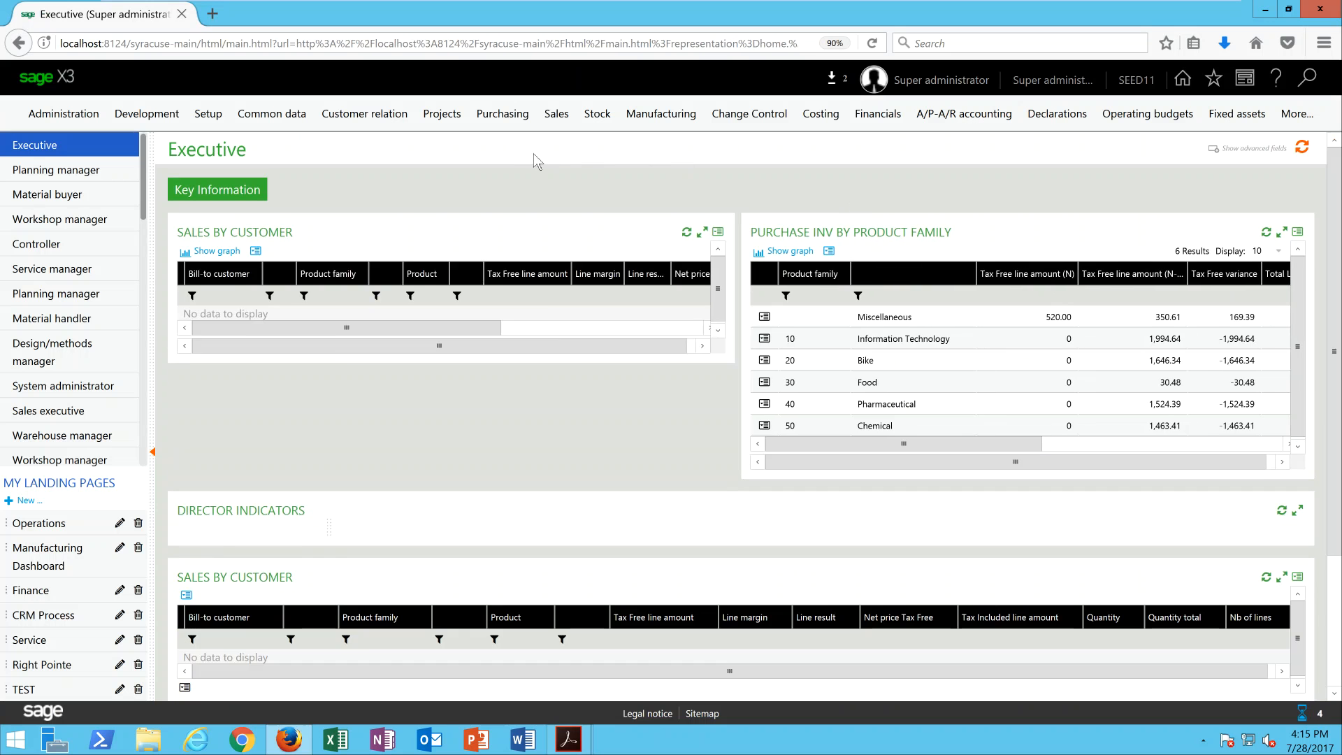
click(514, 117)
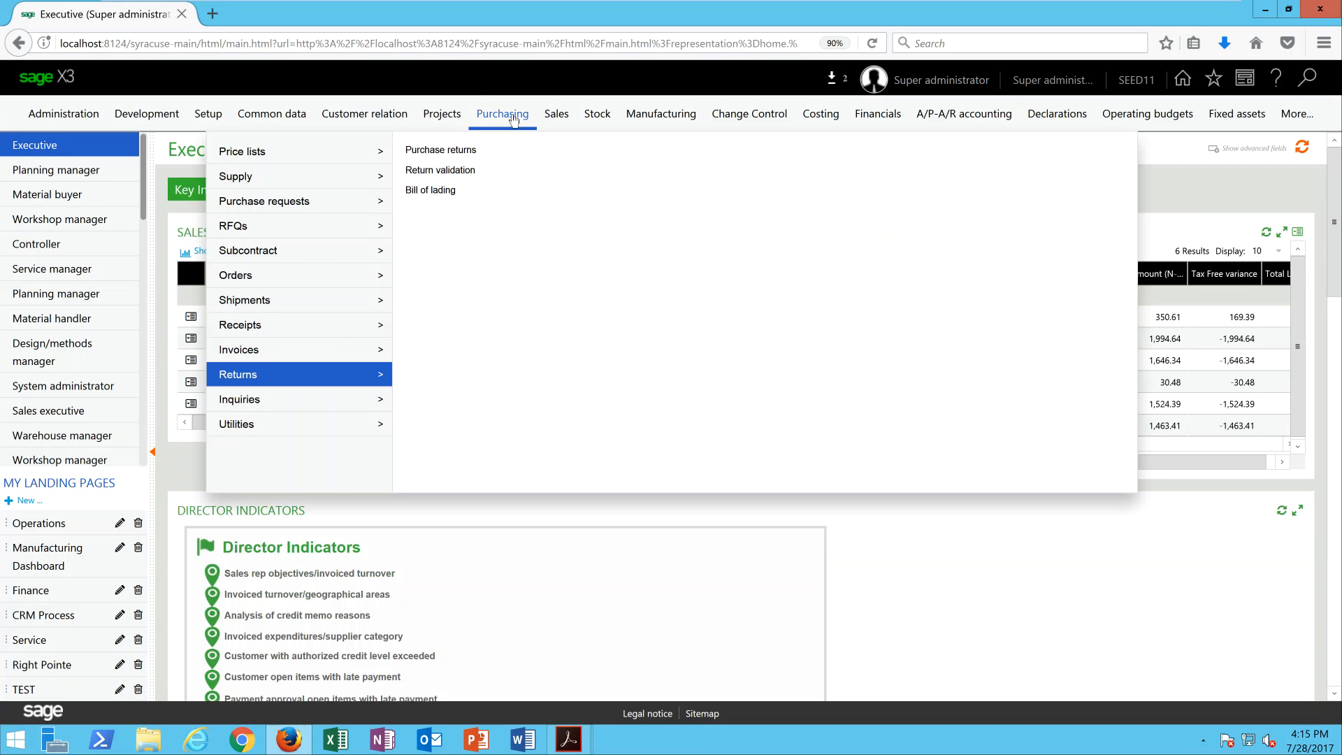
mouse_move(308, 404)
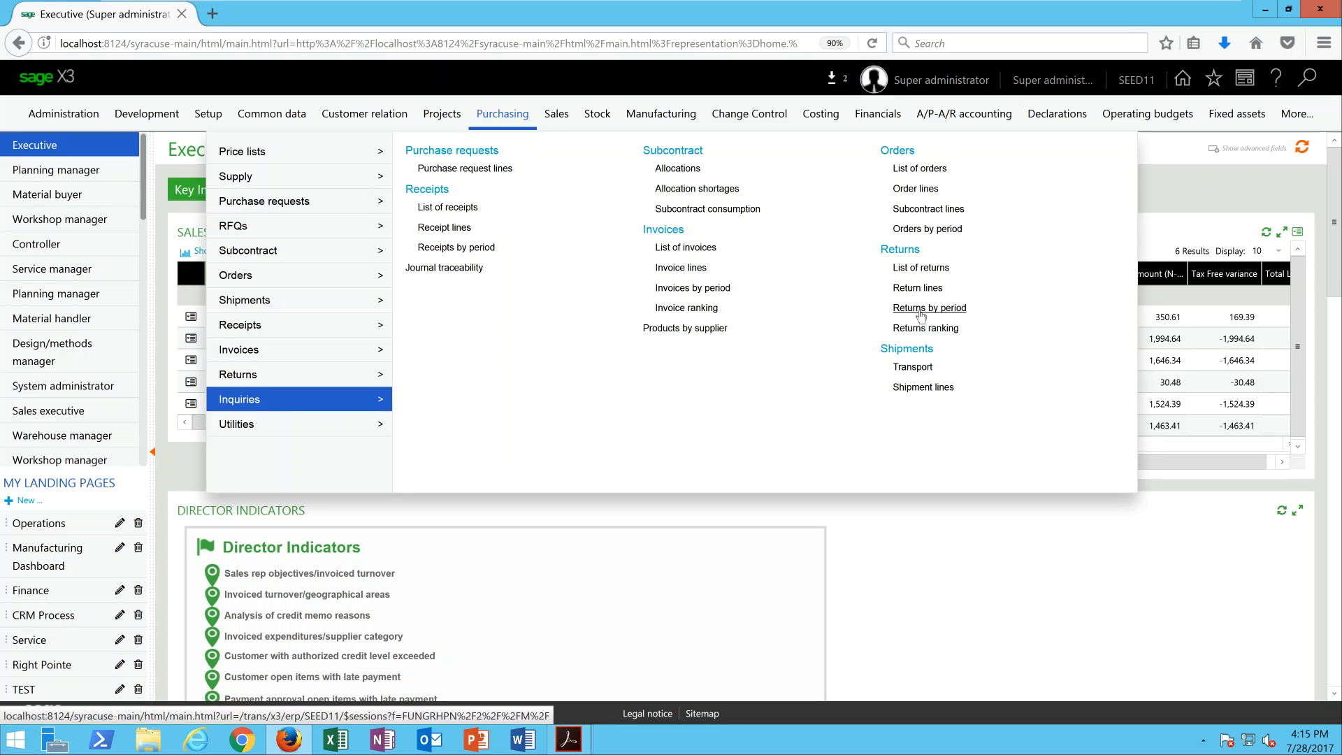
click(929, 268)
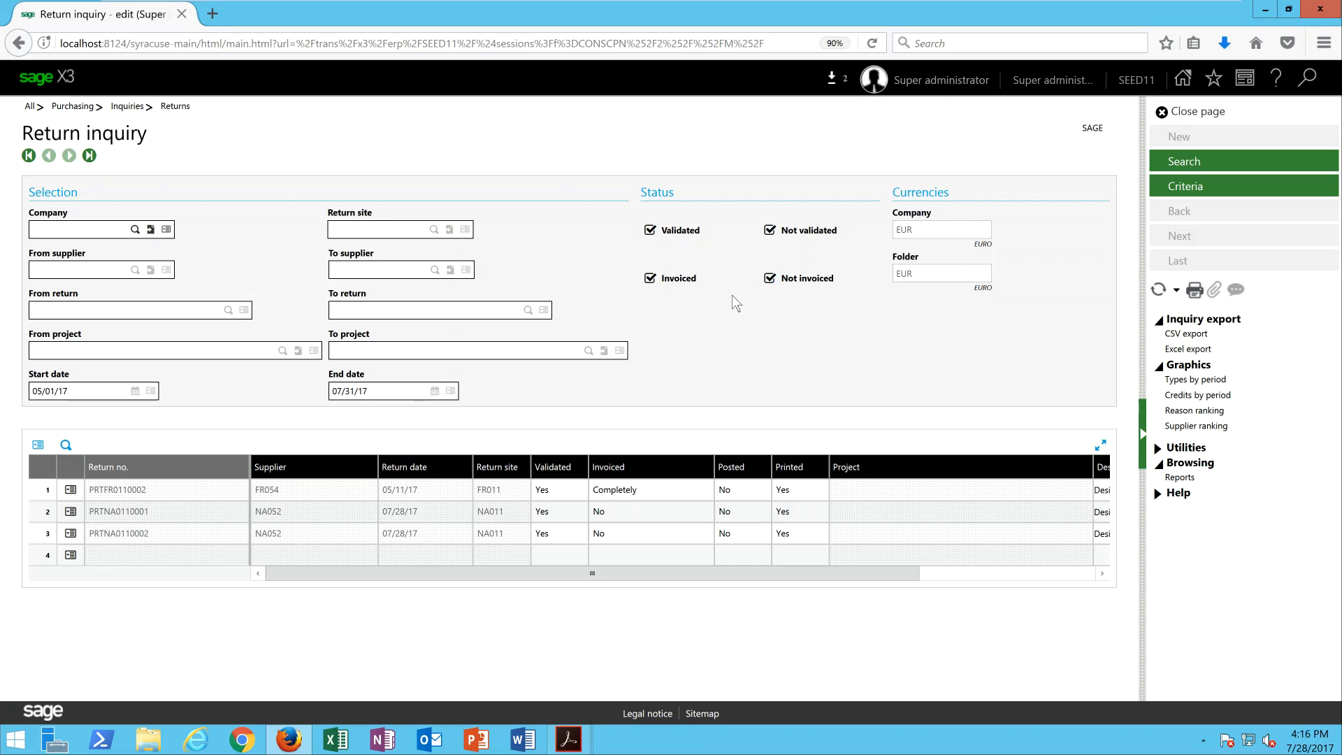
Rerun the return inquiry with invoiced returns excluded, and minimize the virtual machine window.
click(649, 280)
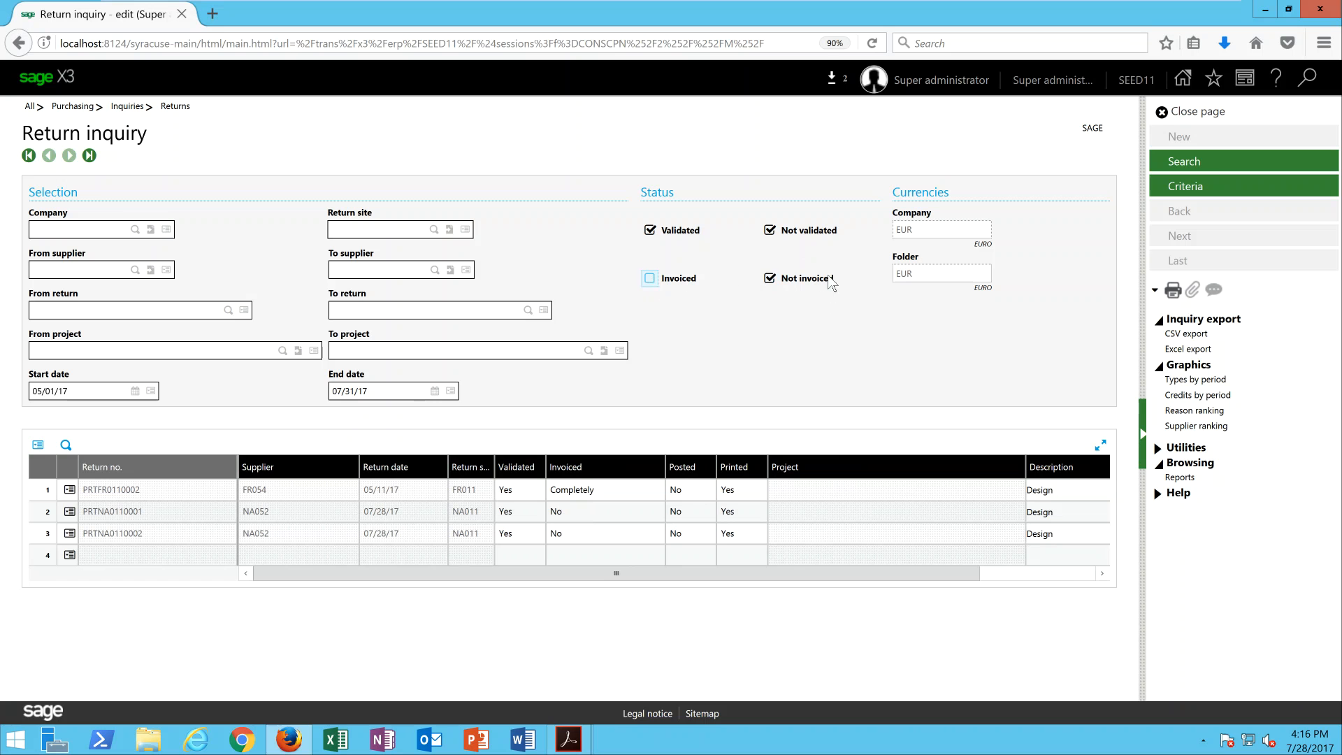
click(1208, 168)
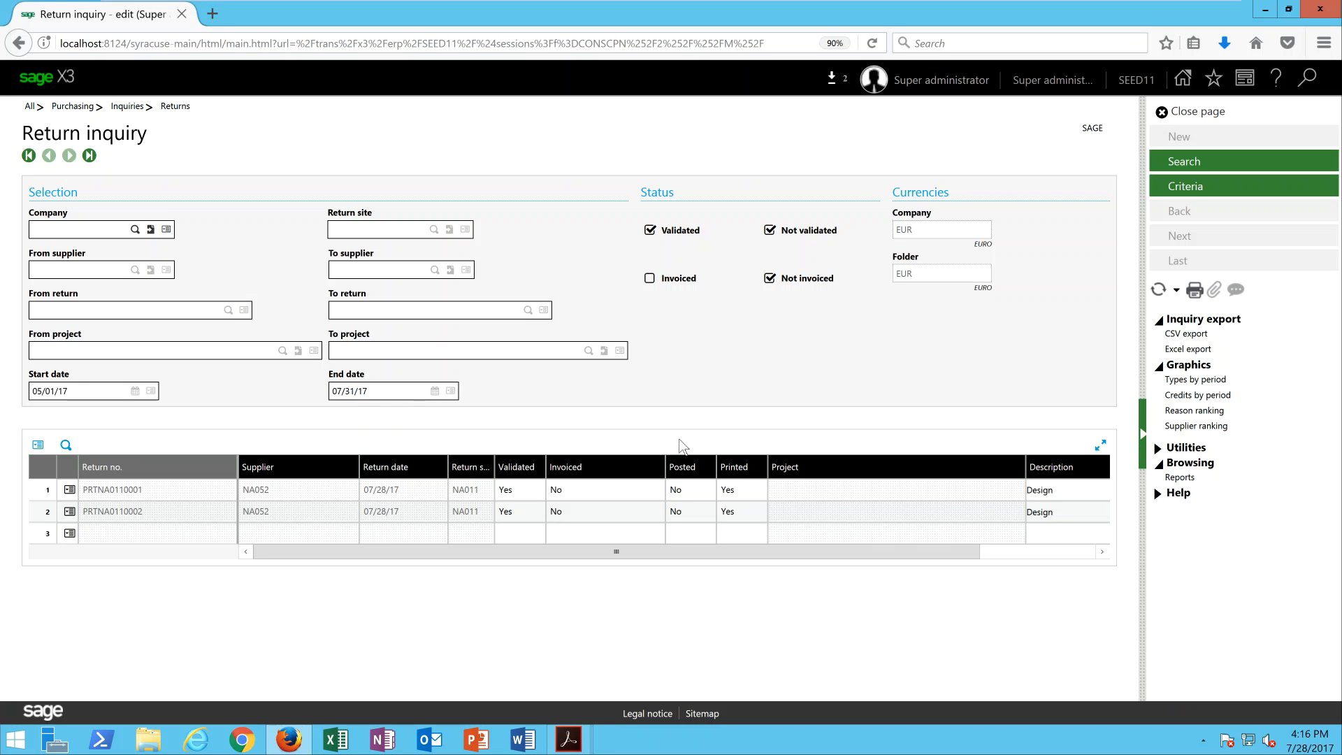
mouse_move(808, 7)
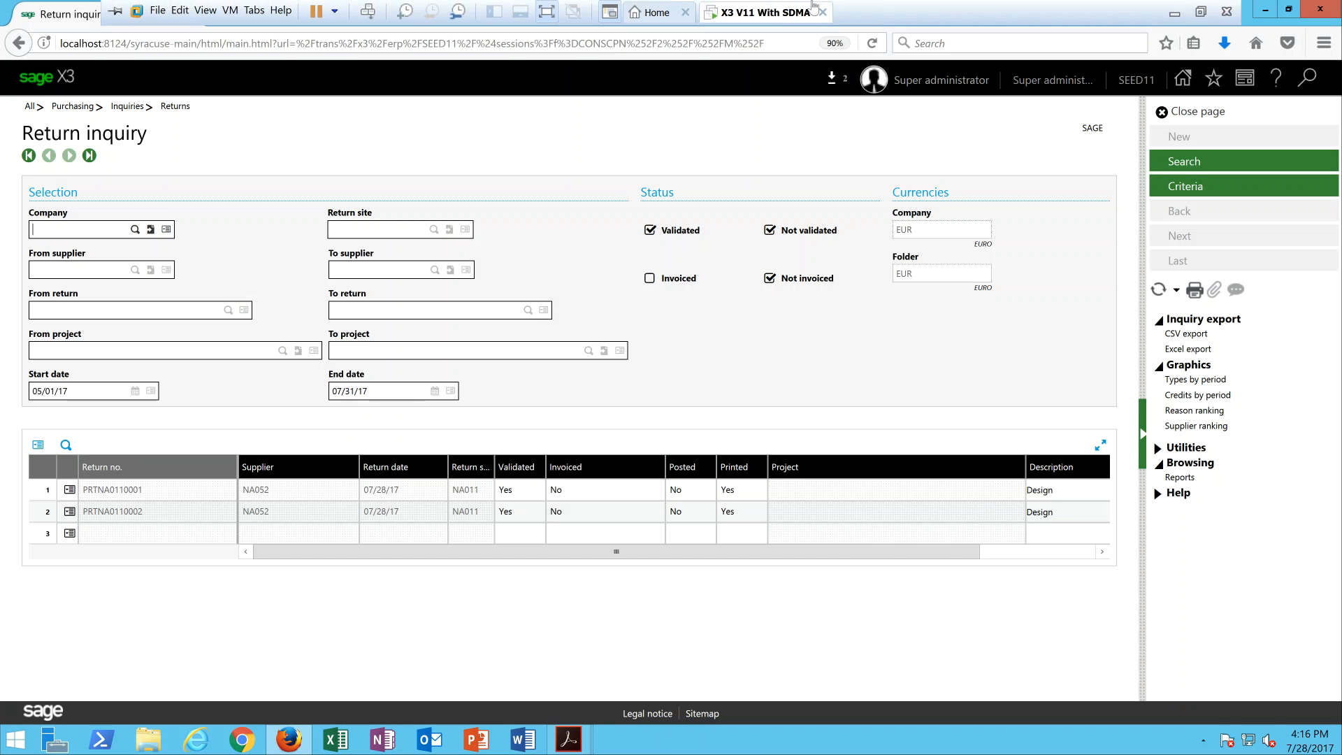
click(1174, 12)
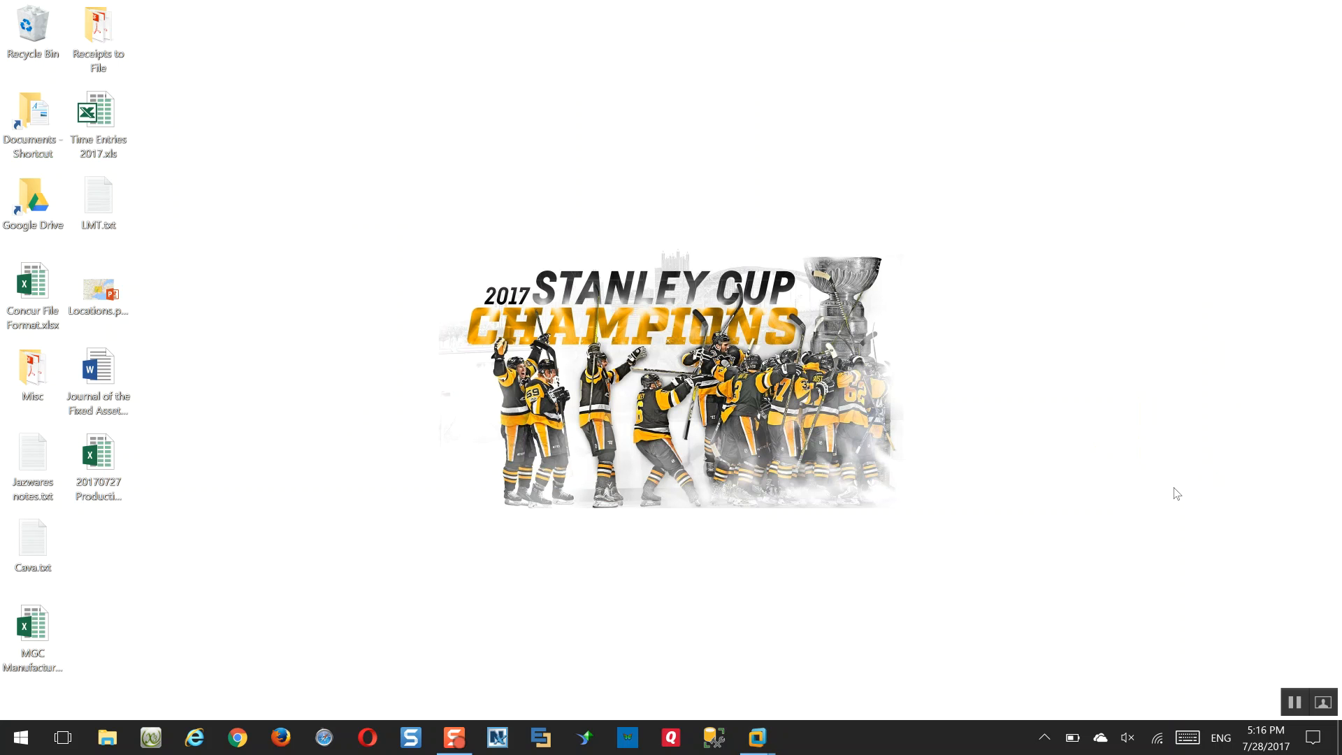